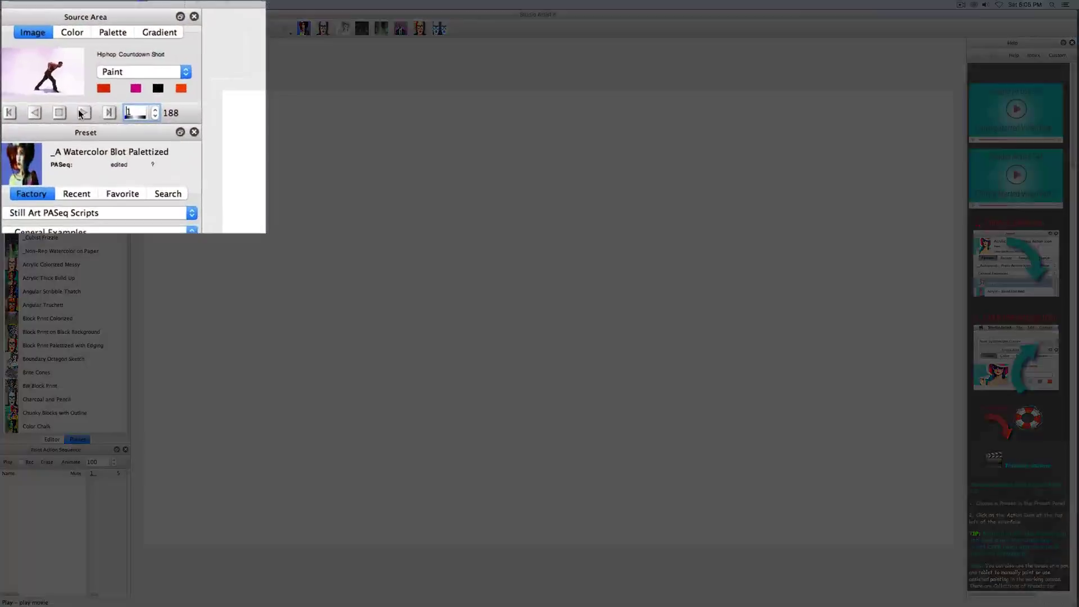
Rewind the dancer source to frame 1 and copy it onto the canvas as a recorded SetCanvas step.
left_click(82, 114)
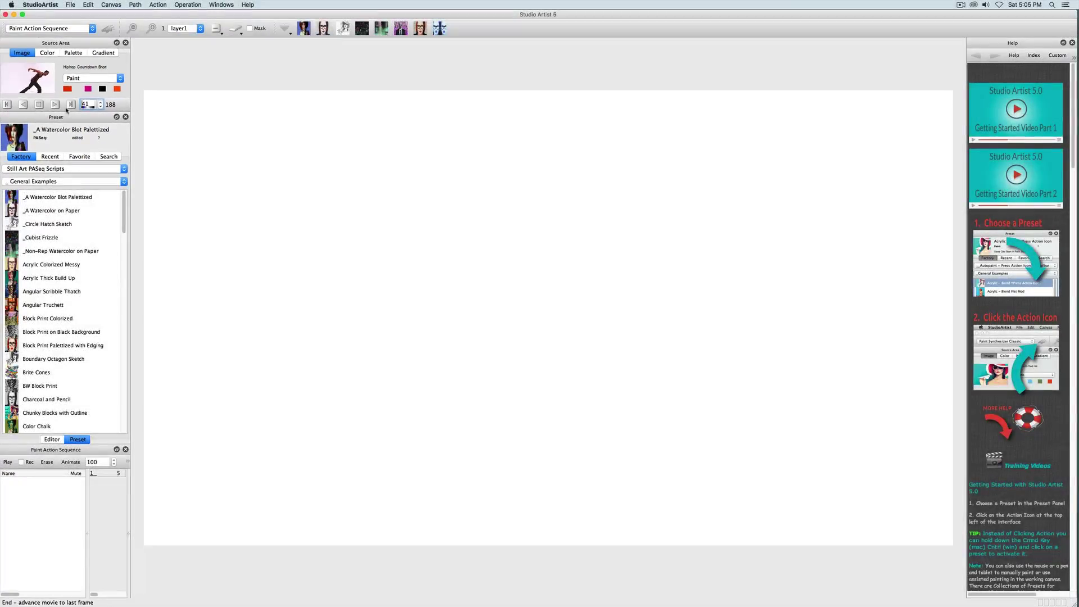
type("1")
key("Return")
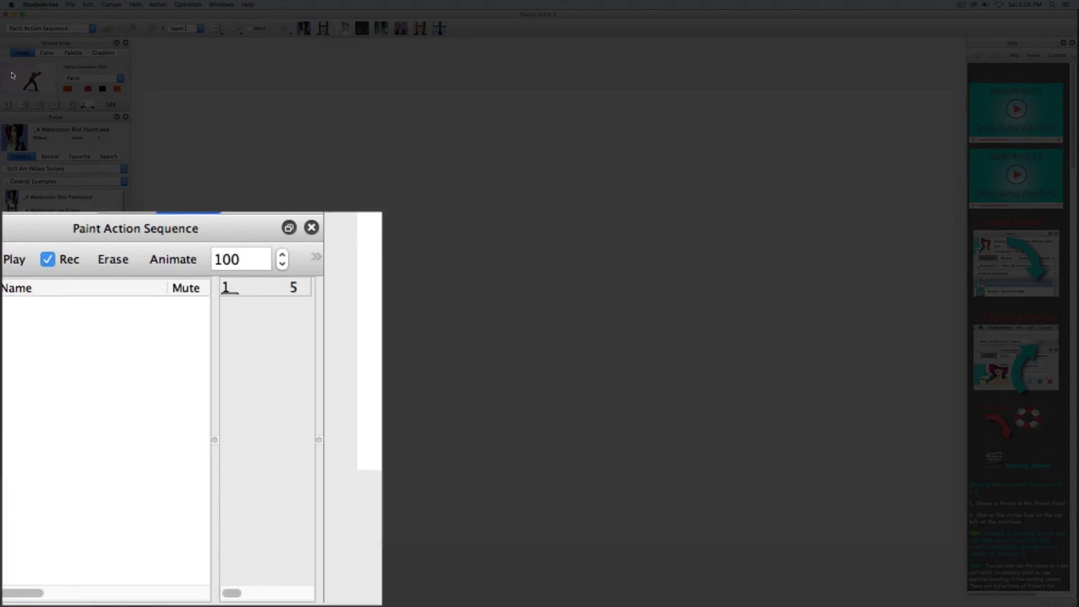
left_click_drag(11, 74, 602, 243)
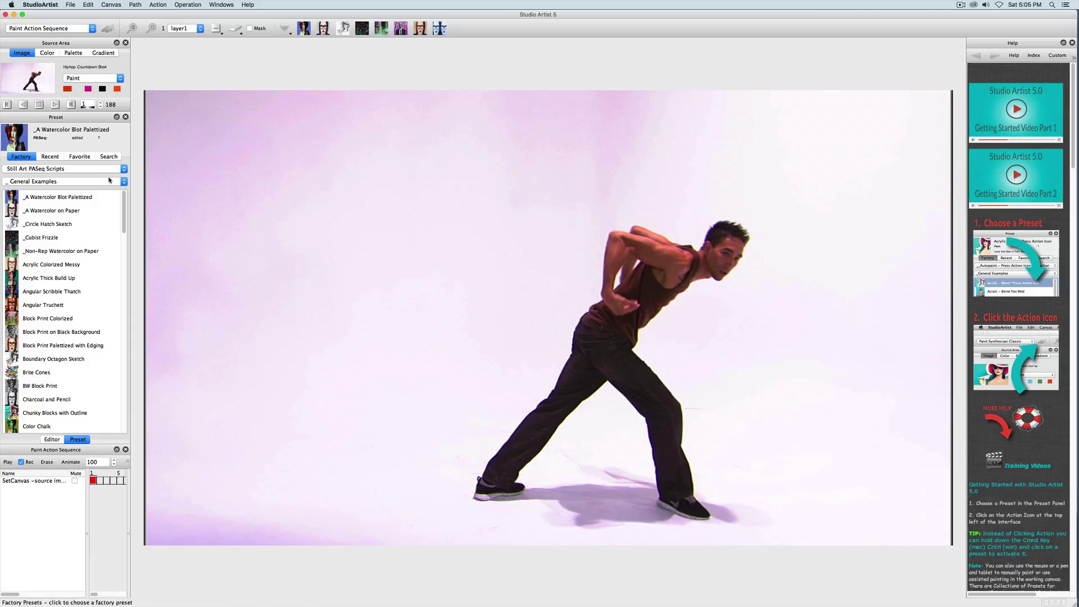
Use Canvas selection with Global Color growth and Soft No to select the white background.
left_click(45, 29)
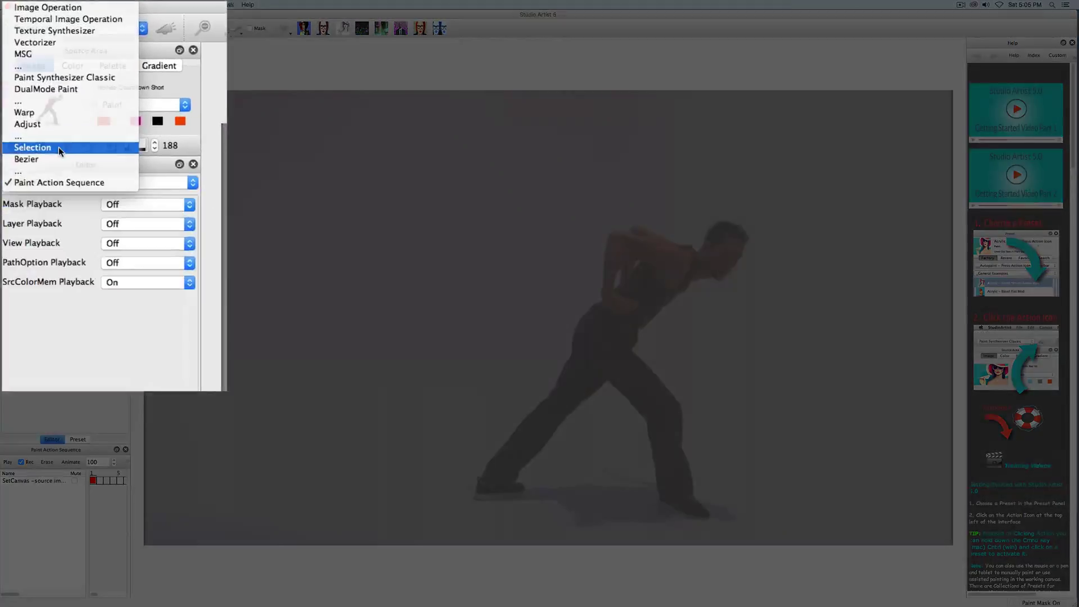
left_click(25, 106)
left_click(96, 210)
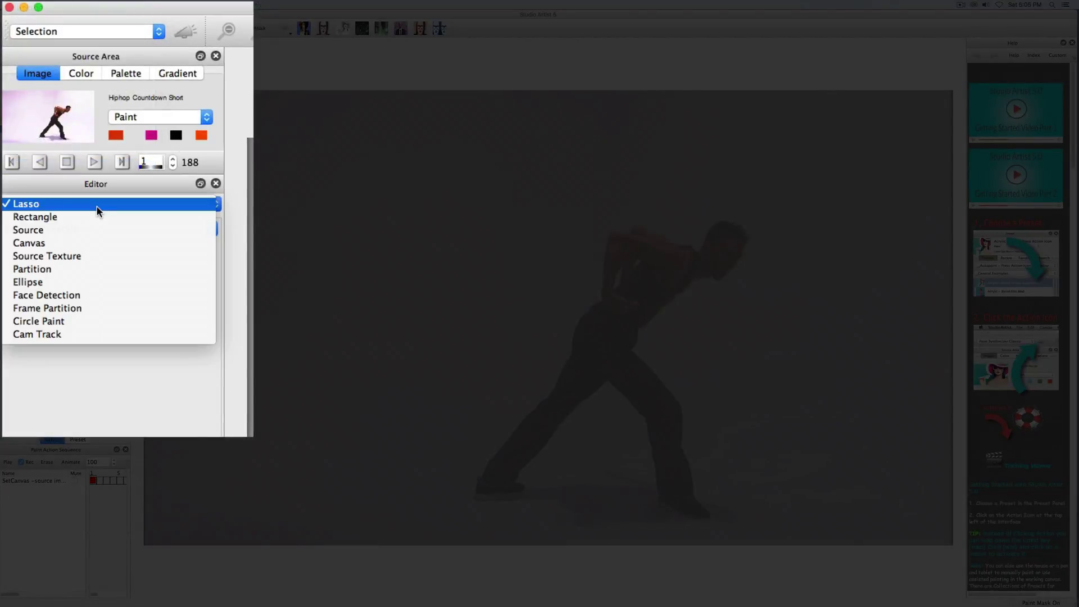
left_click(103, 241)
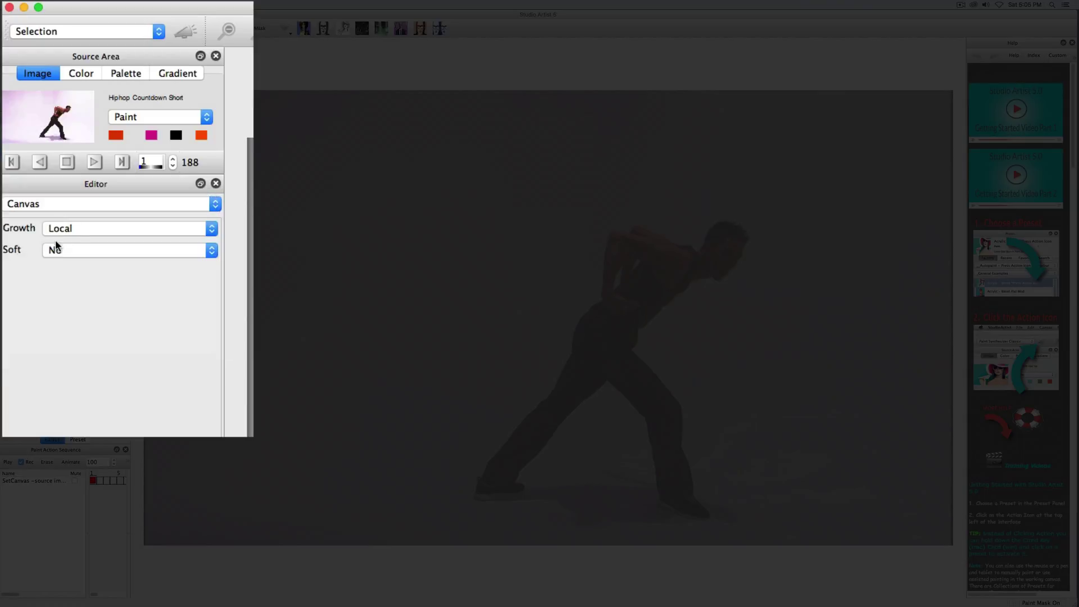
left_click(78, 231)
left_click(92, 253)
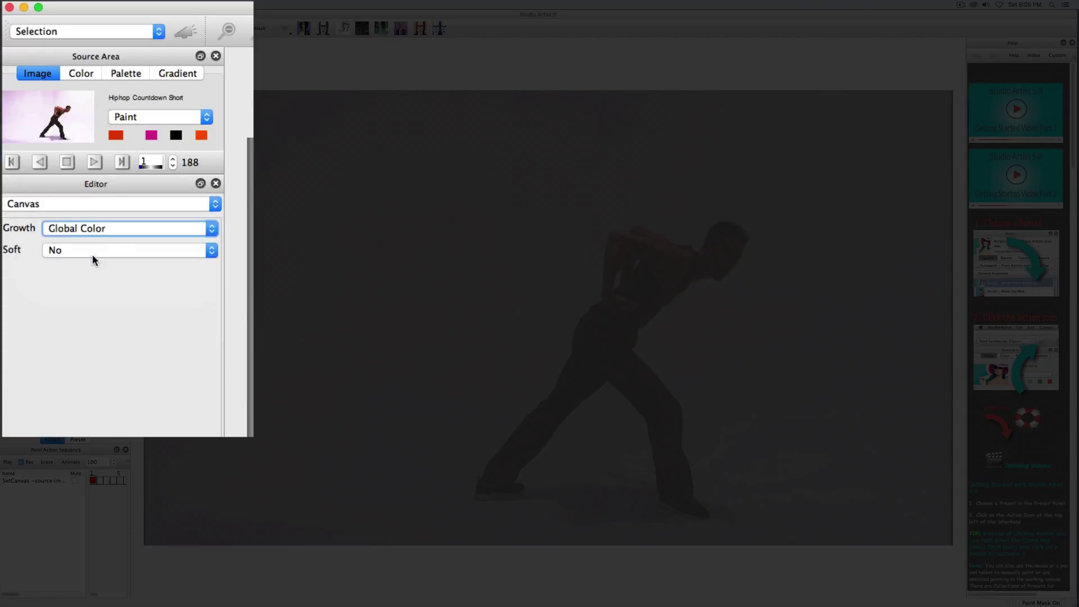
left_click(78, 257)
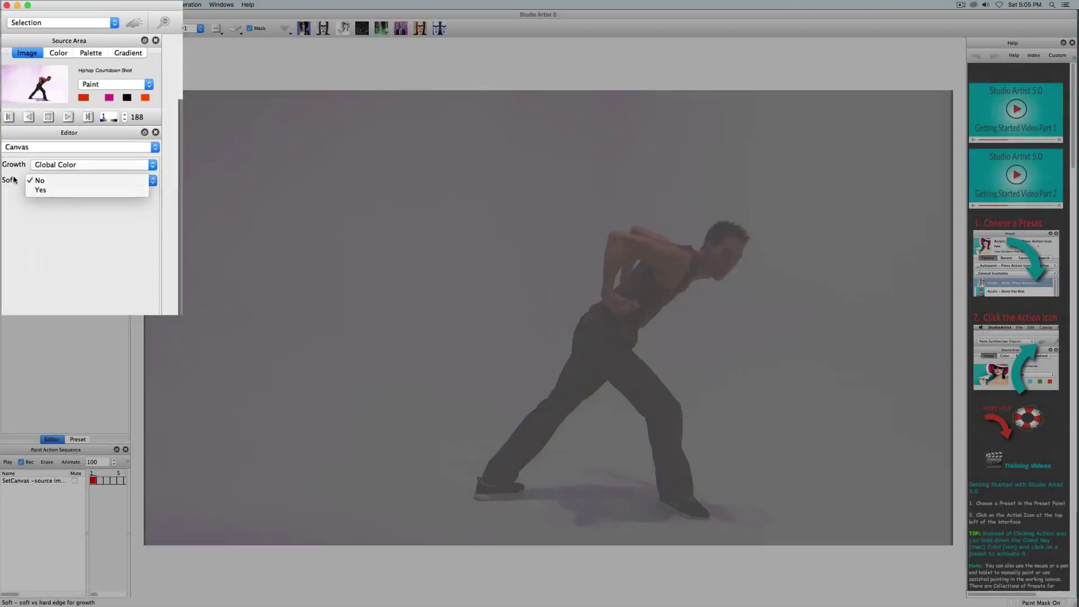
left_click(40, 251)
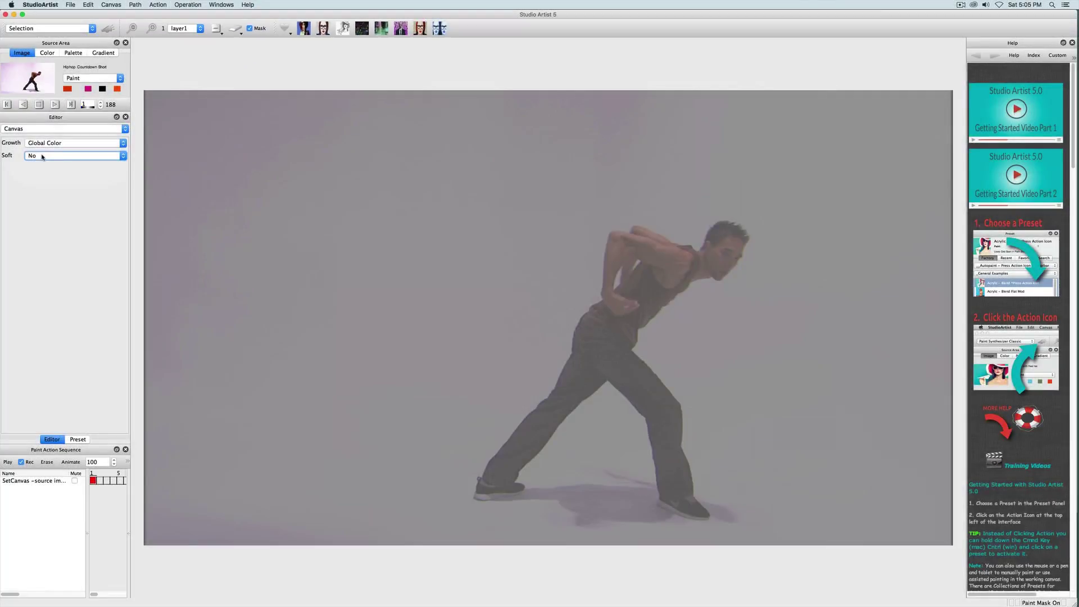
mouse_move(349, 287)
left_mouse_down()
mouse_move(351, 313)
mouse_move(388, 326)
left_mouse_up()
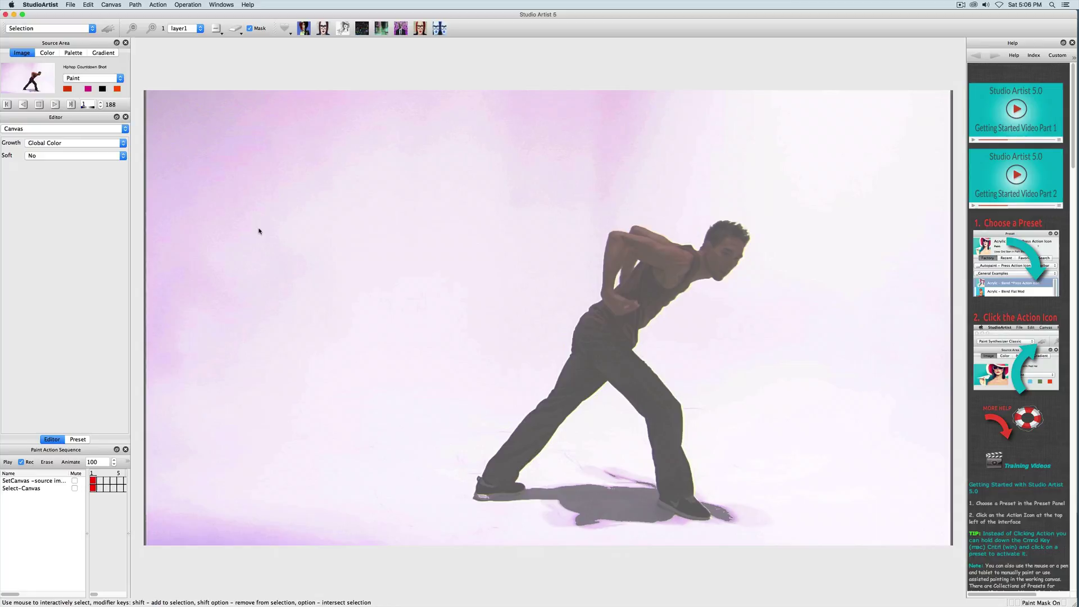
Fill the selected background with White from the Erase menu.
left_click(239, 30, "ctrl")
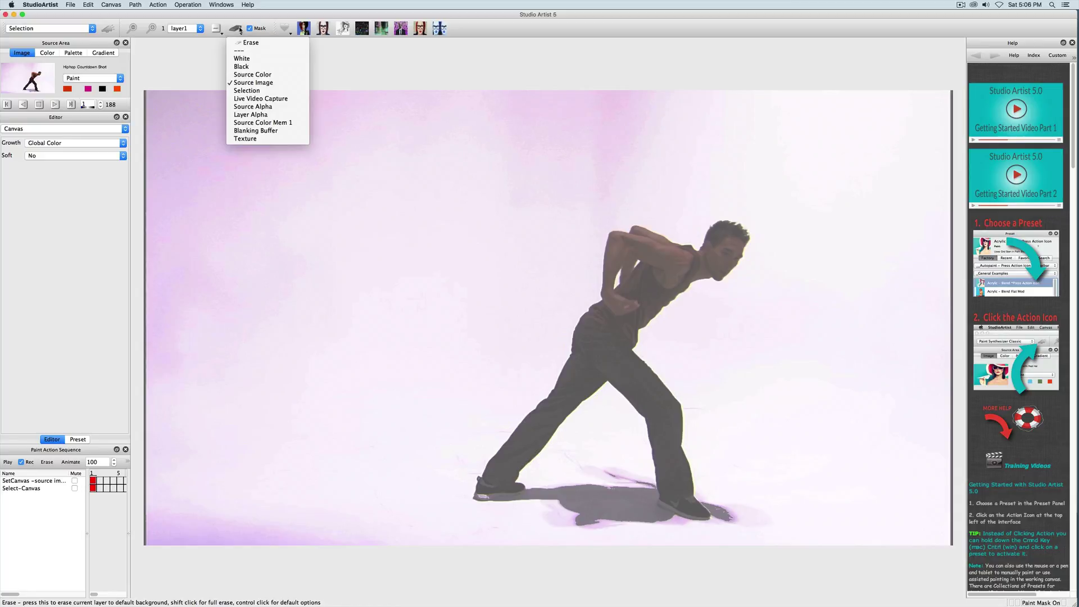
left_click(241, 59)
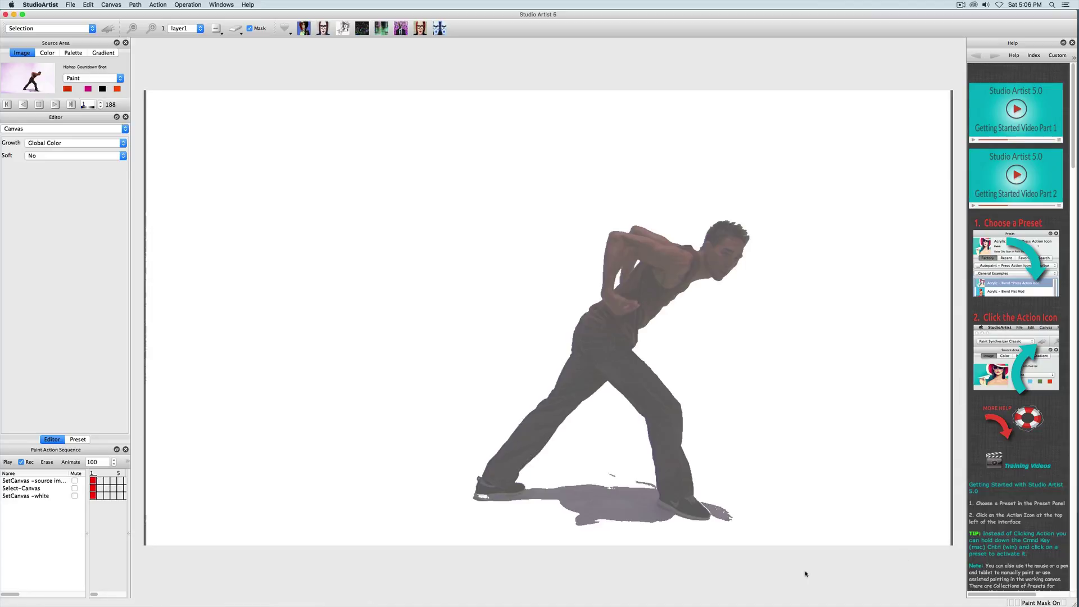
Rectangle-select the left edge, bottom-left corner and right edge strips, then fill them White.
left_click(56, 129)
left_click(53, 113)
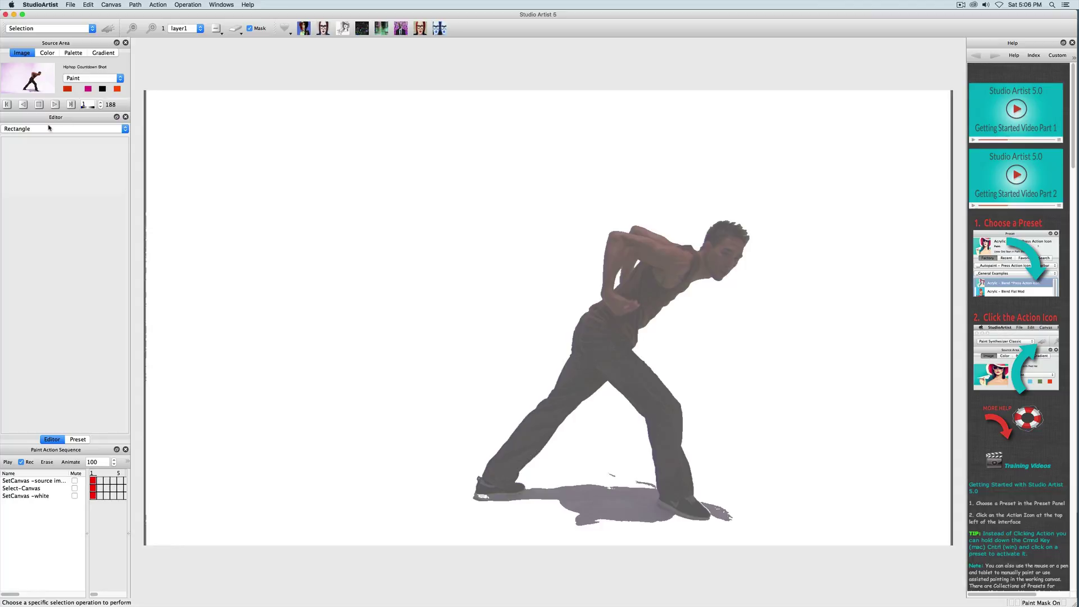
mouse_move(148, 548)
left_mouse_down()
mouse_move(132, 352)
mouse_move(136, 88)
left_mouse_up()
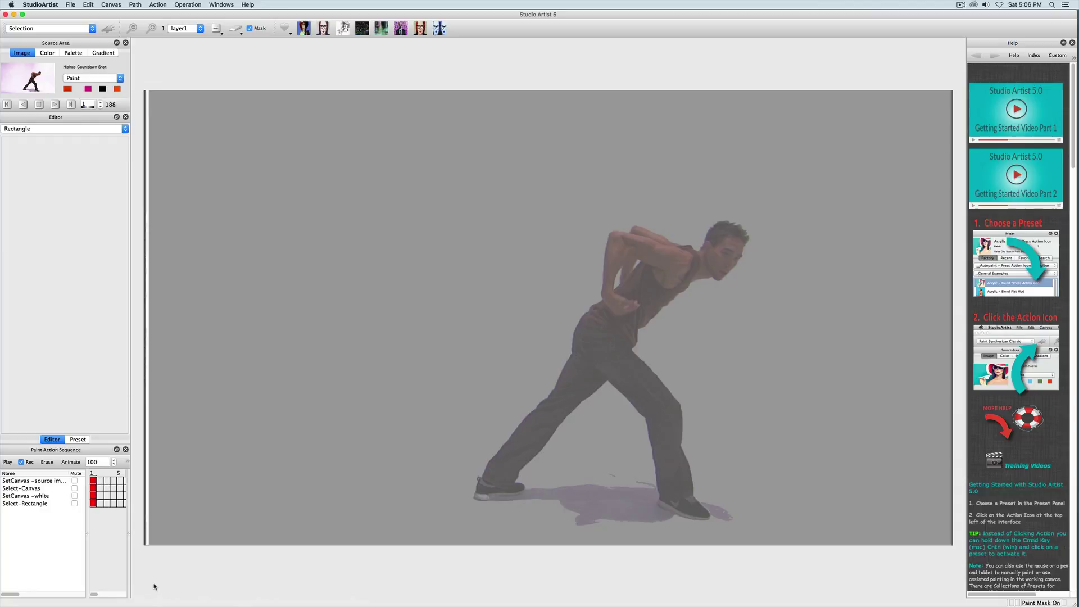
left_click(149, 546)
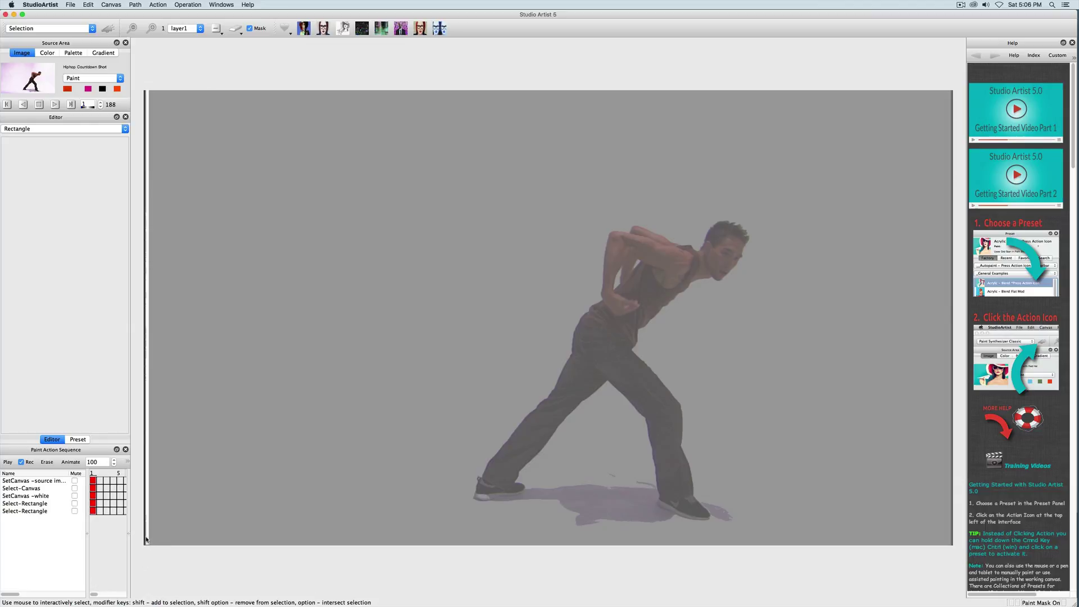
left_click_drag(145, 537, 153, 546)
left_click_drag(944, 550, 949, 119)
left_click(236, 29)
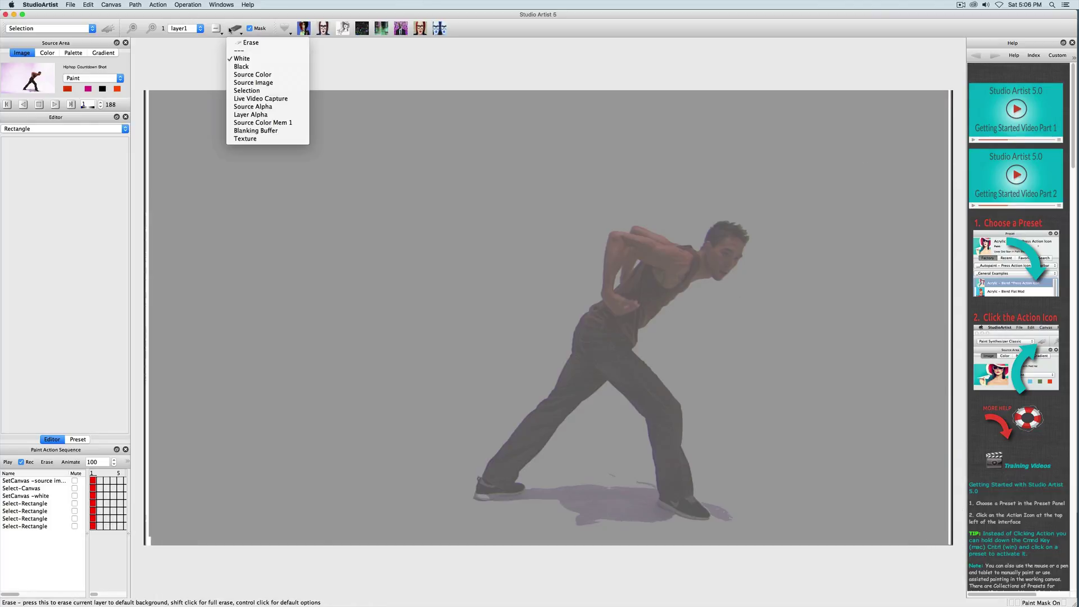
left_click(247, 59)
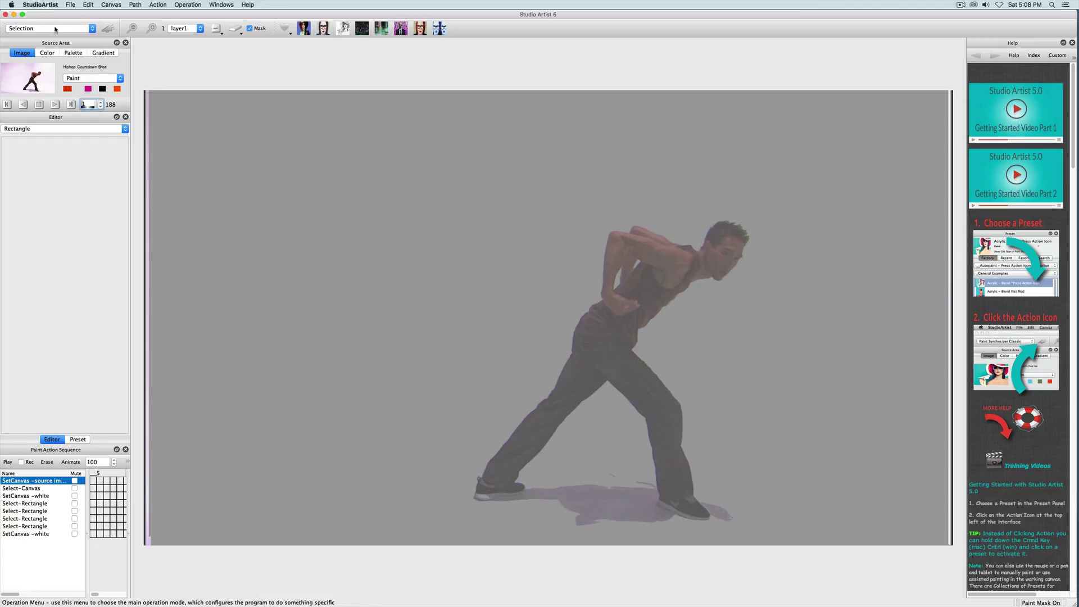
Return to Paint Action Sequence mode and set Mask Playback to On.
left_click(49, 28)
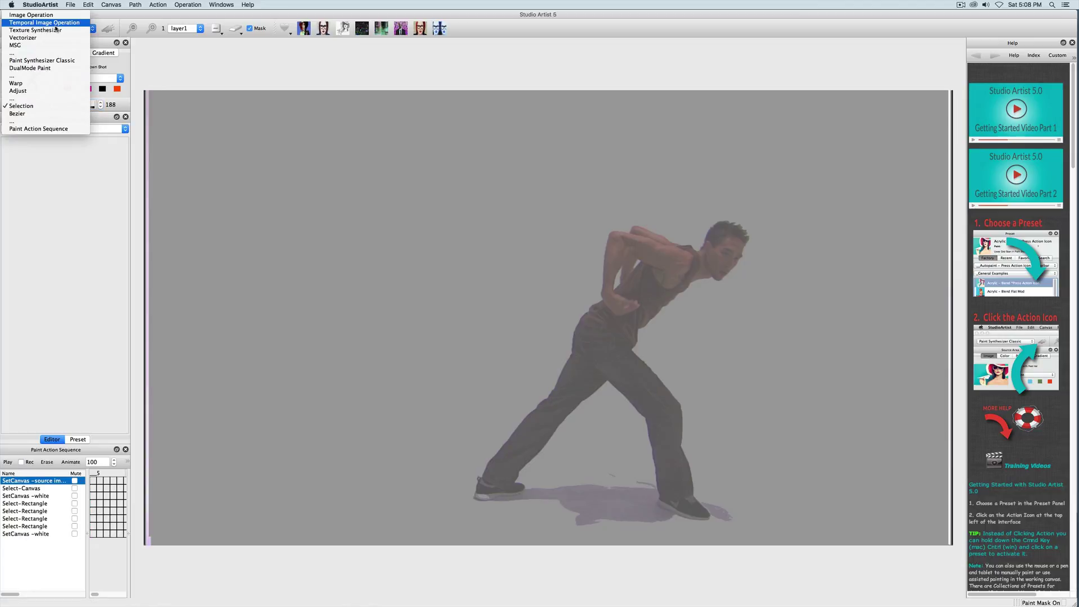
left_click(50, 130)
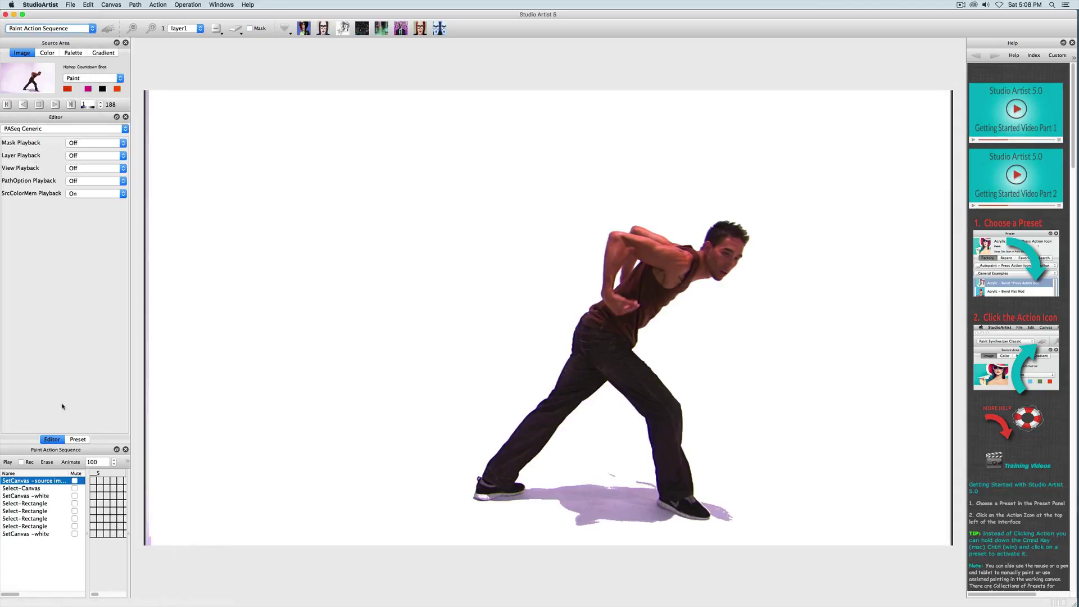
left_click(78, 439)
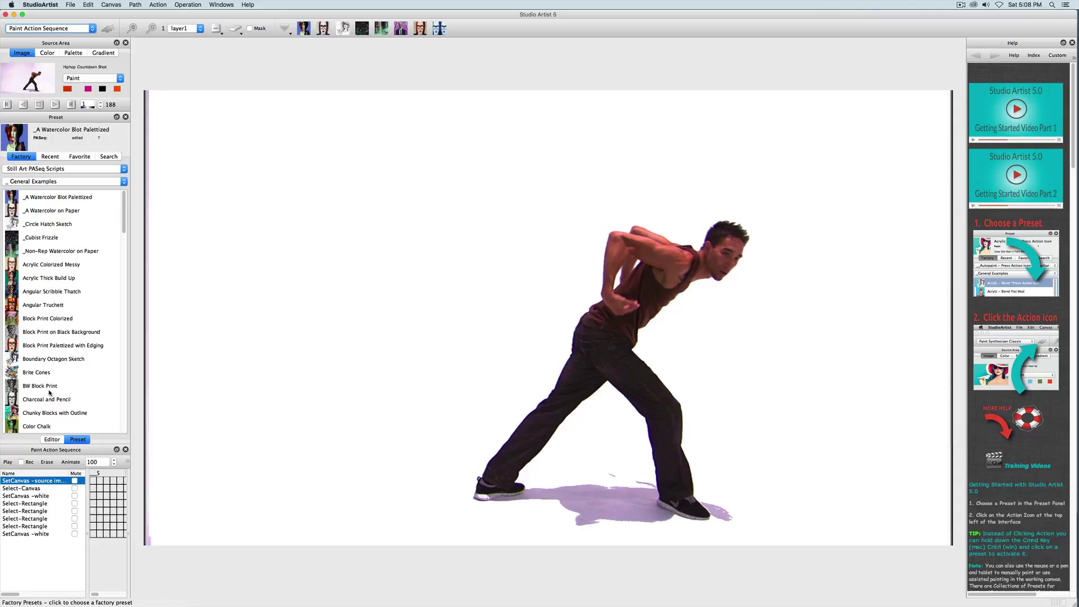
left_click(52, 440)
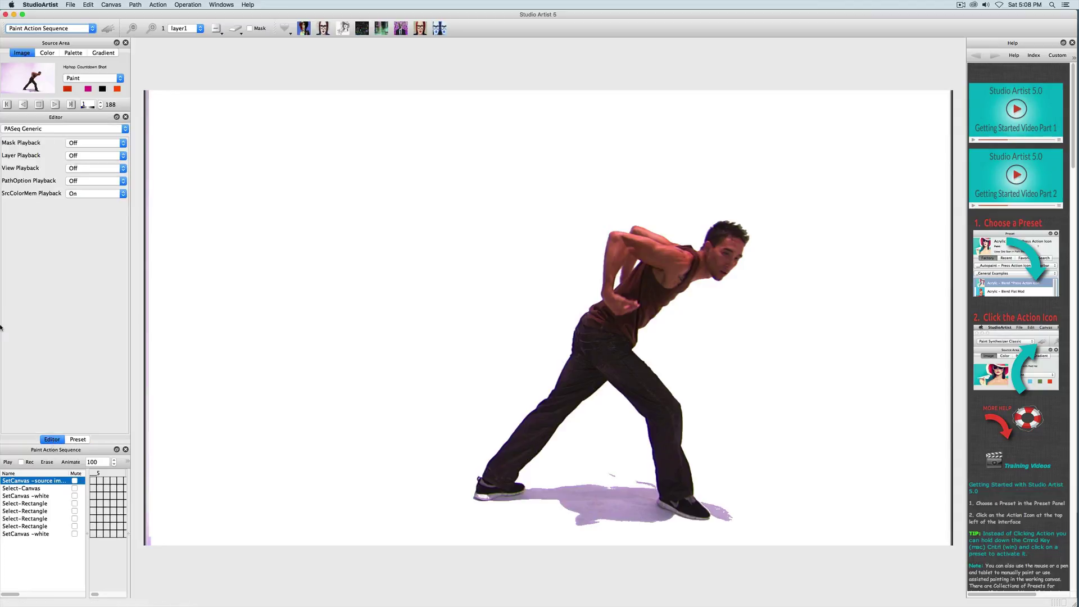
left_click(97, 144)
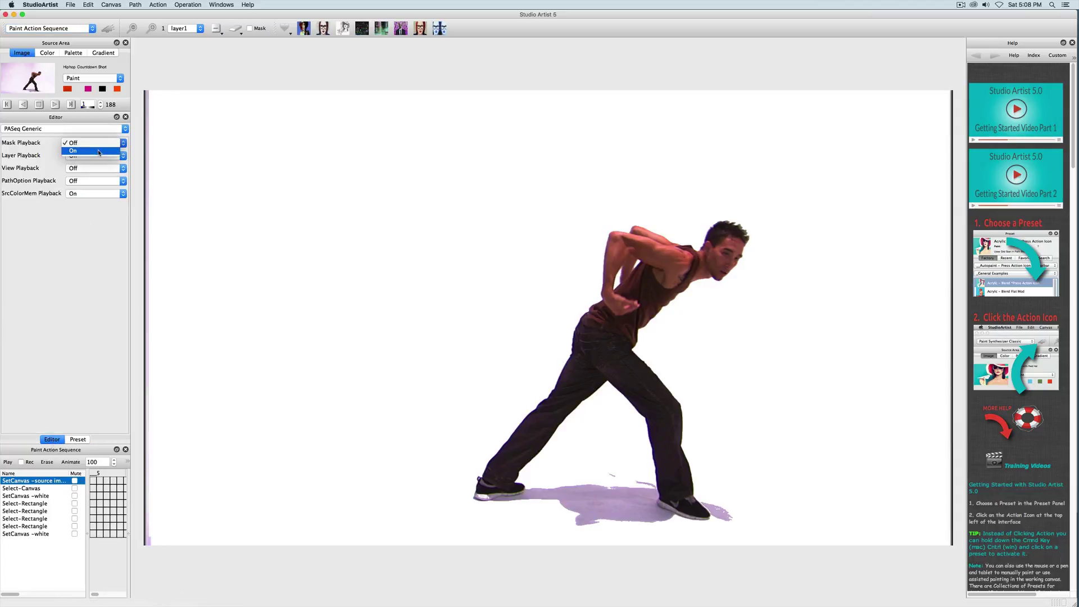
left_click(98, 151)
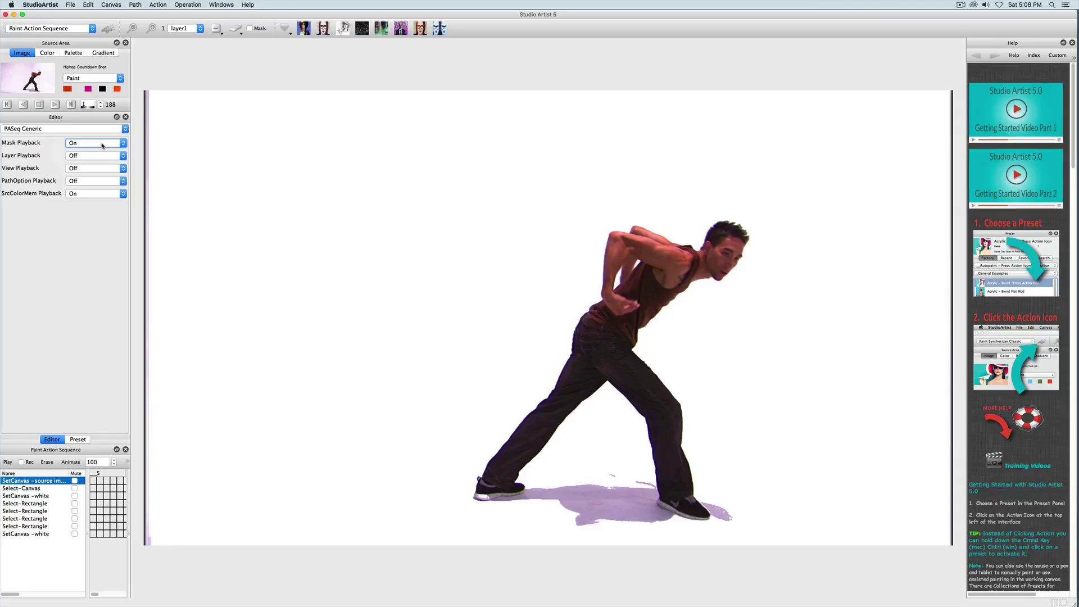
Start Source to Movie processing with the paint action sequence and select the Save As name field.
left_click(158, 4)
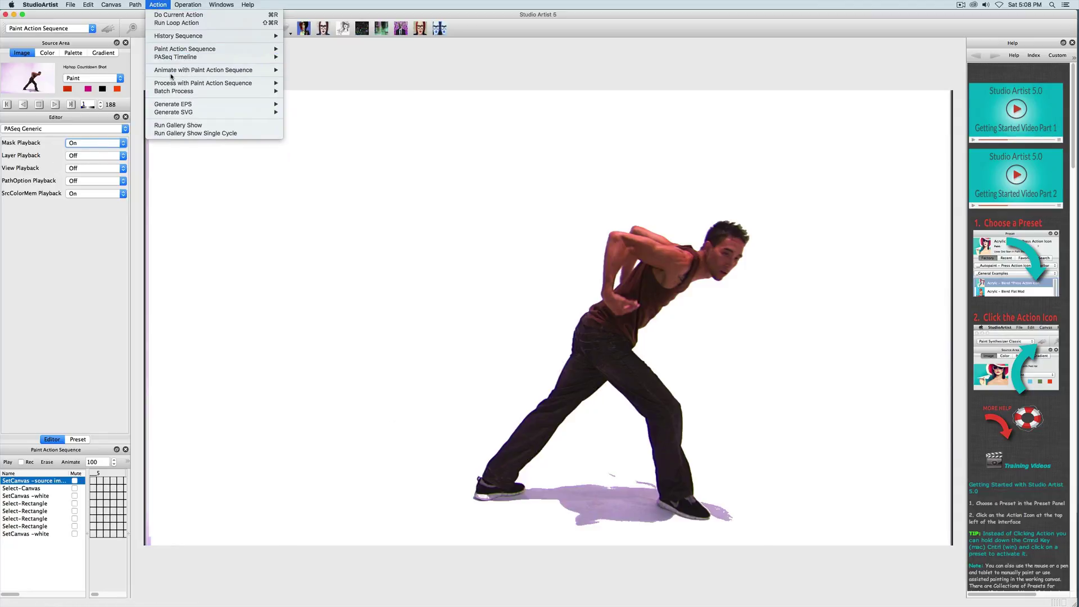
mouse_move(175, 85)
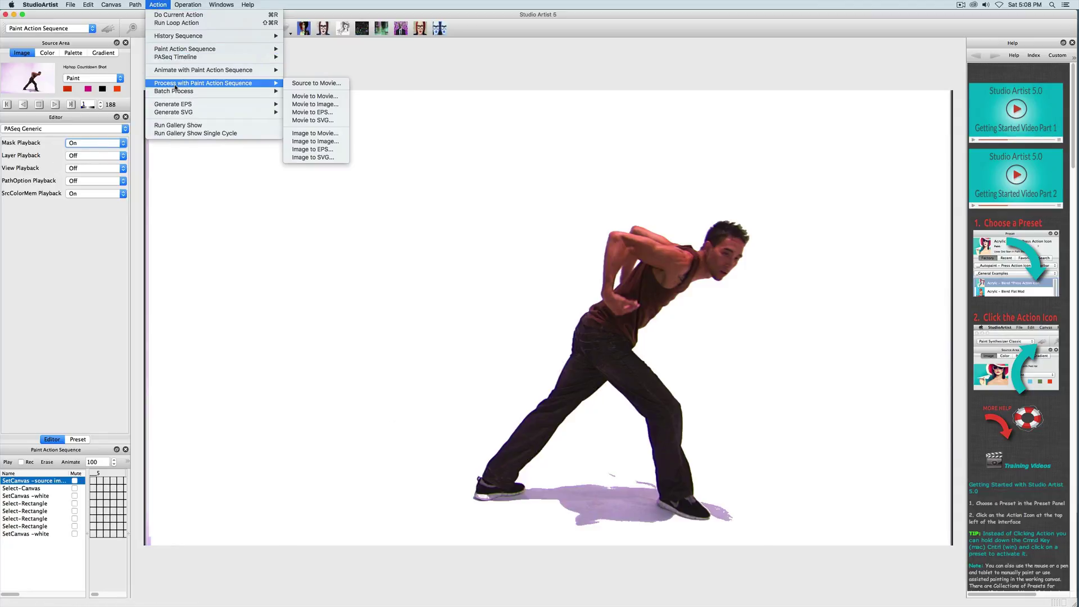
left_click(316, 83)
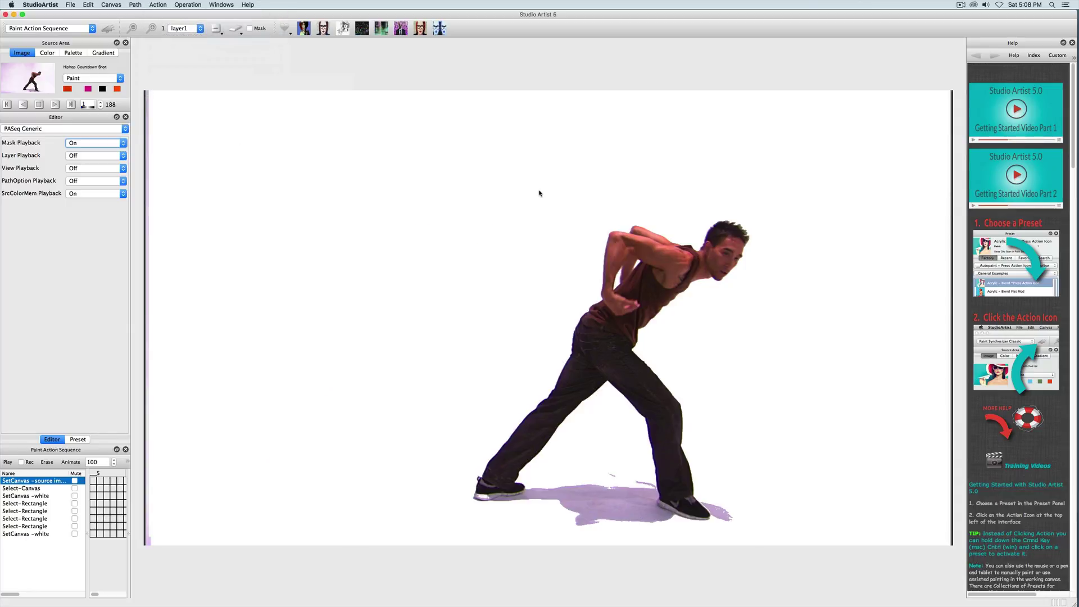
left_click(573, 82)
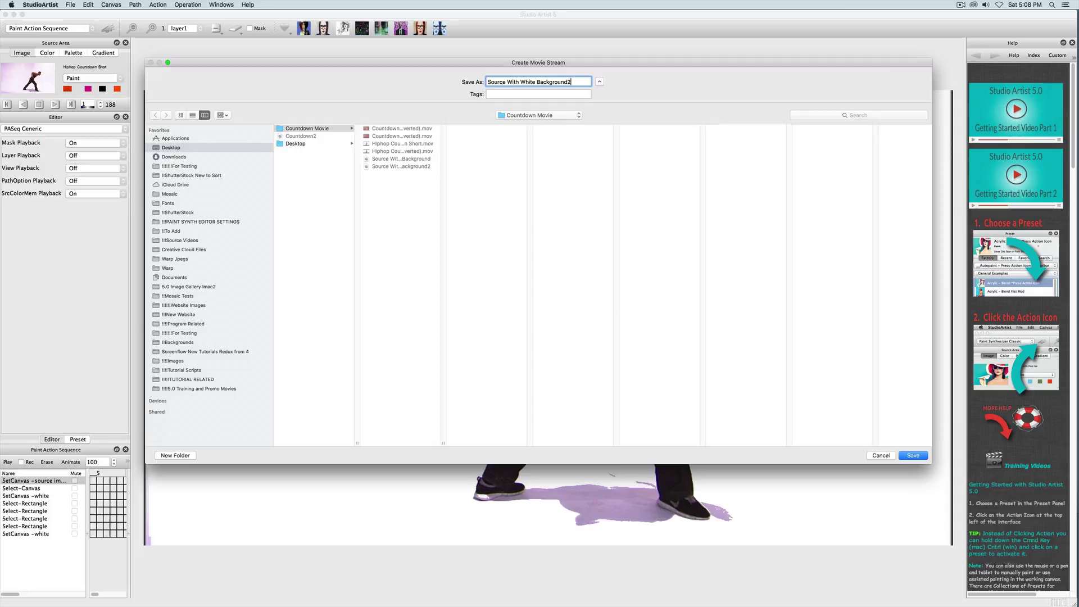
Save the output as Source With White Background2a and render all 188 frames.
key("Return")
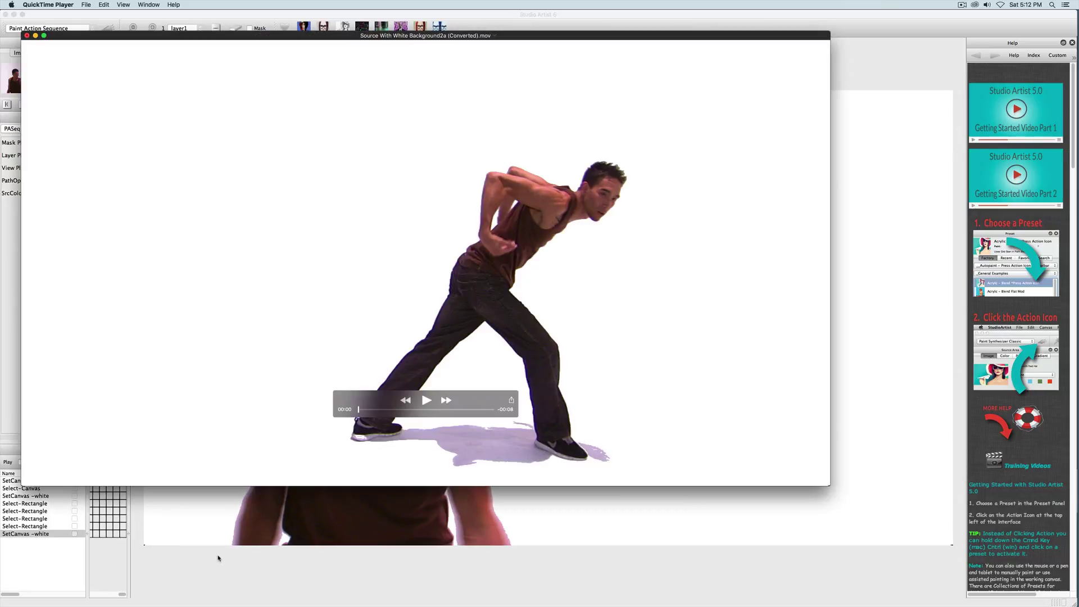
Play Source With White Background2a (Converted).mov in QuickTime Player.
left_click(424, 401)
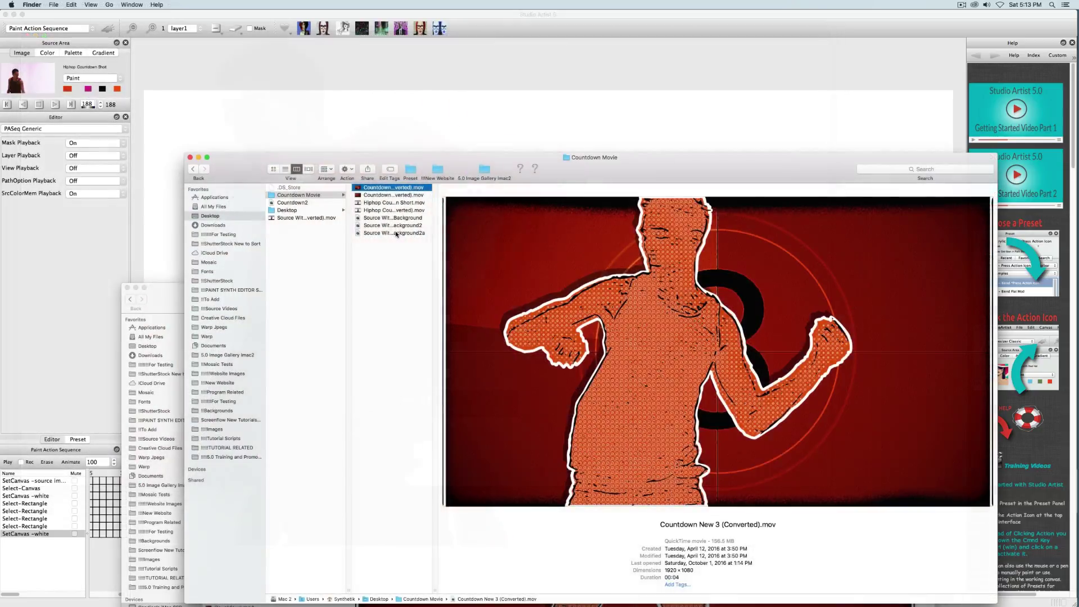
Load the dancer-on-white movie as source and play the Cartoon Flat 'Cartoon Cutout with Shadow and Circles' preset.
left_click_drag(397, 234, 31, 78)
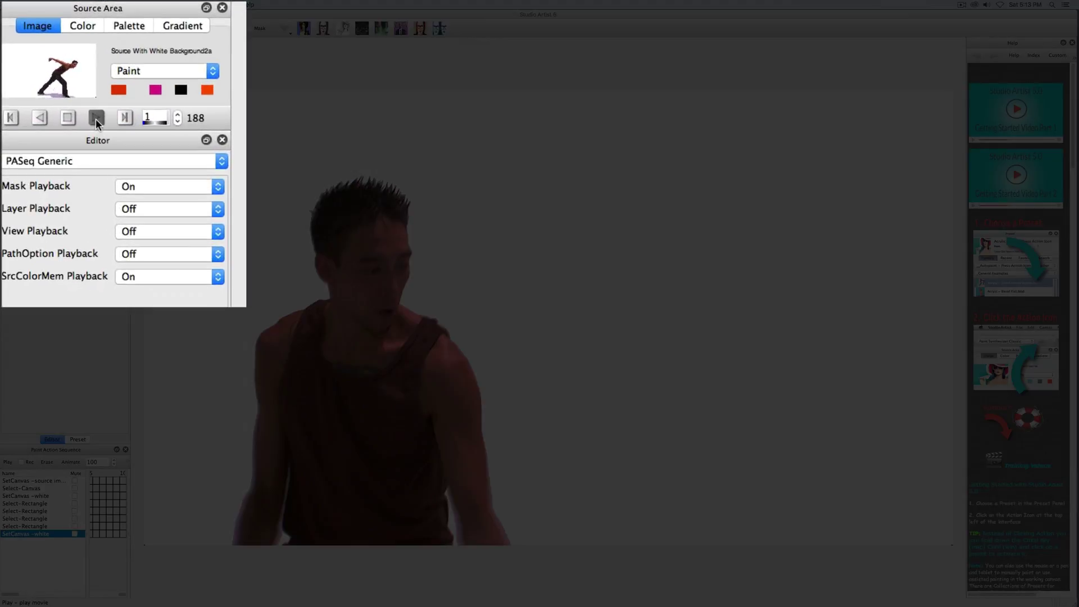
left_click(93, 119)
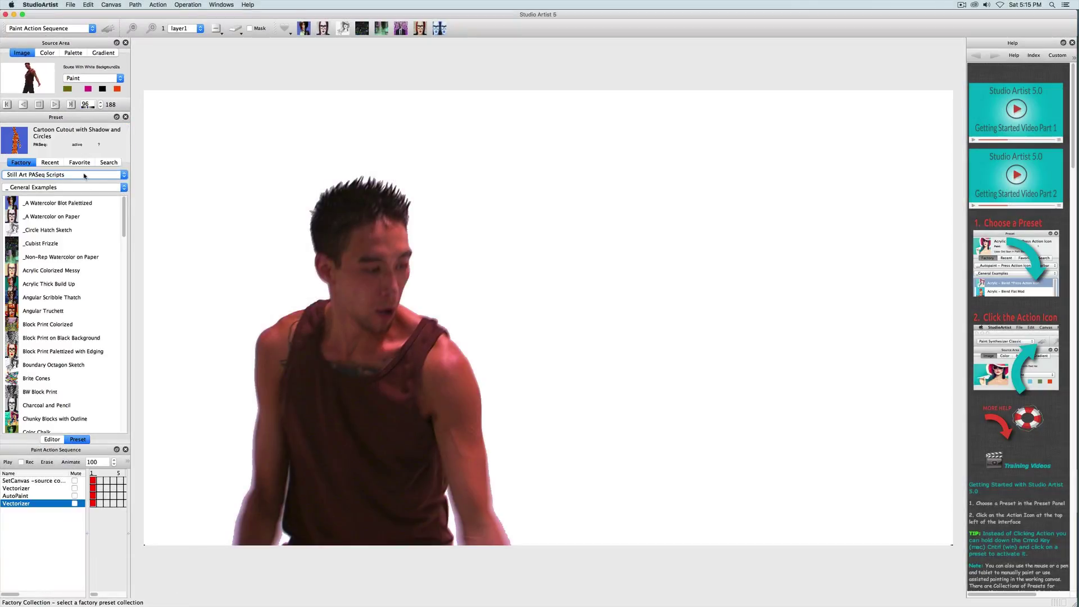
left_click(81, 171)
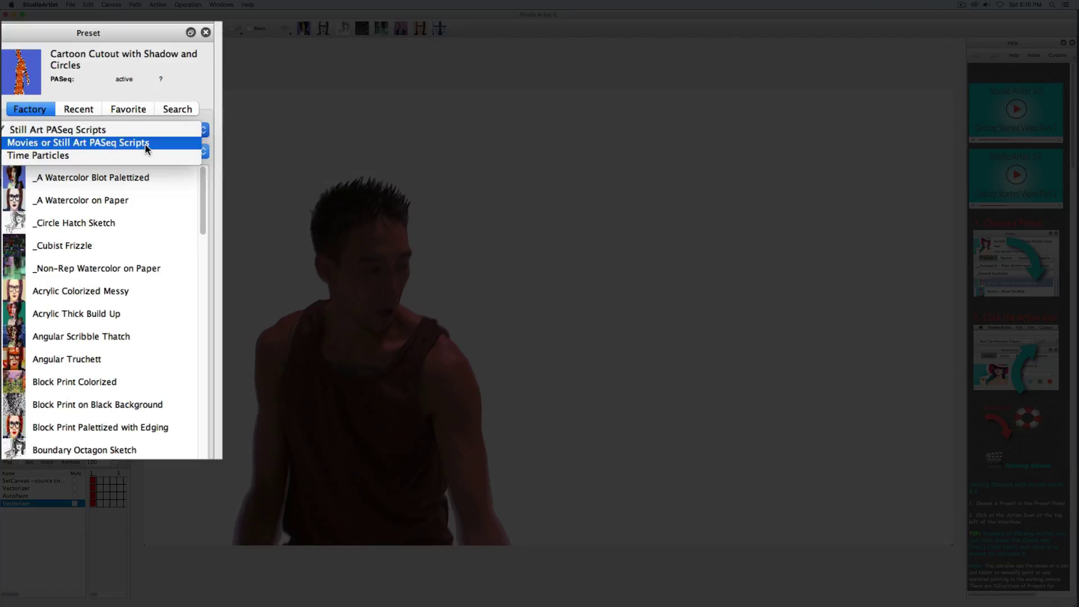
left_click(126, 142)
left_click(123, 149)
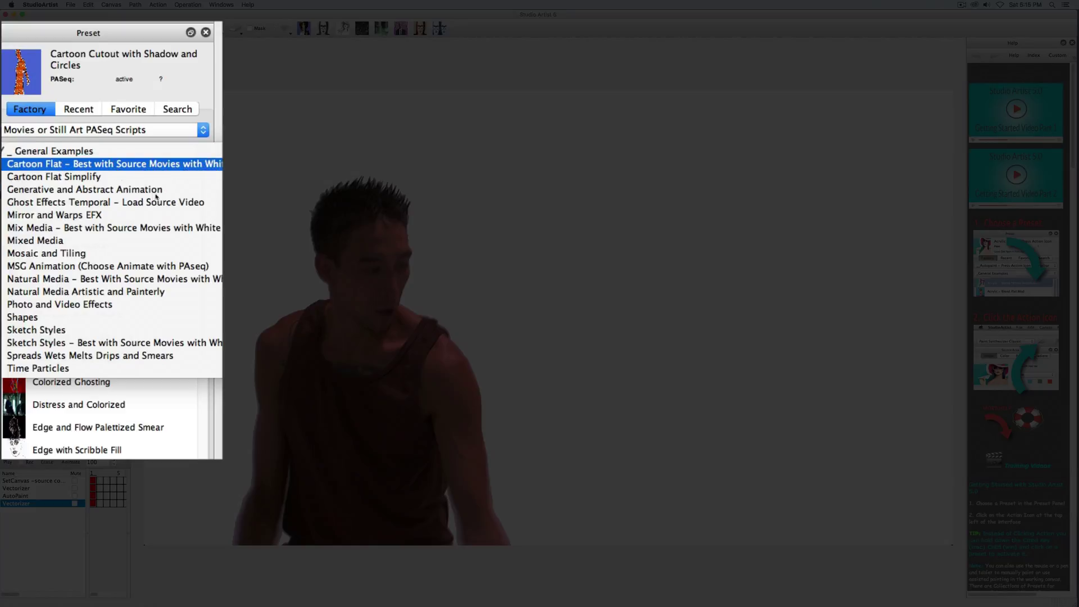
key("Return")
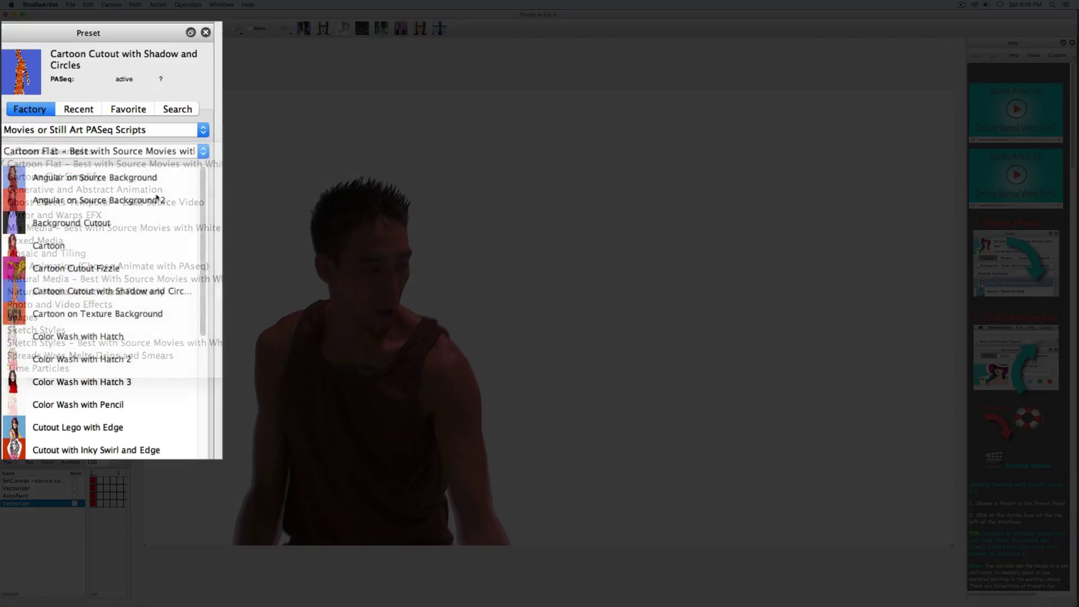
left_click(53, 297)
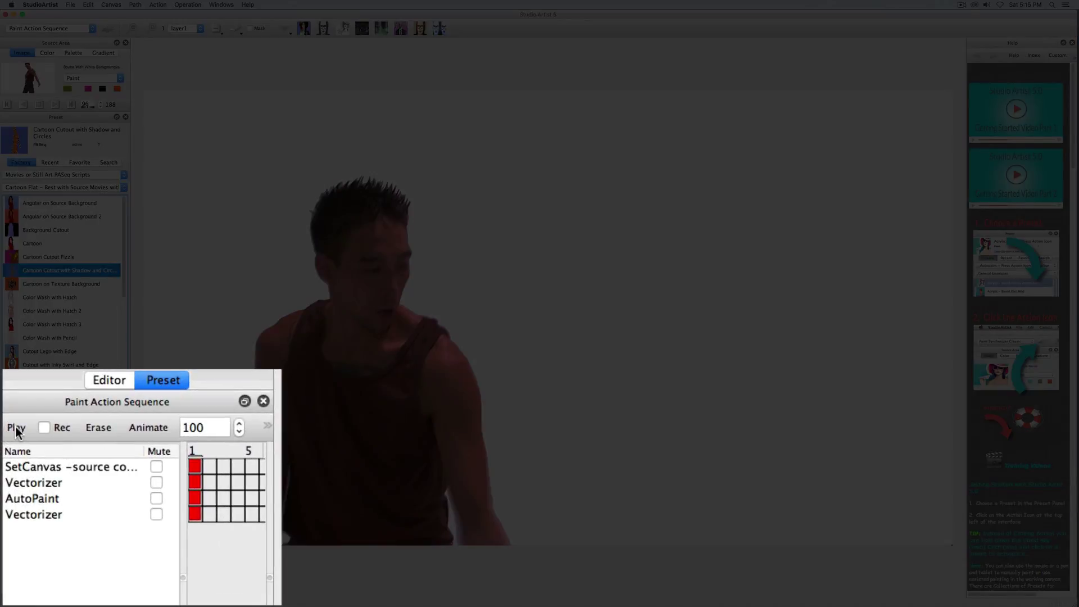
left_click(11, 448)
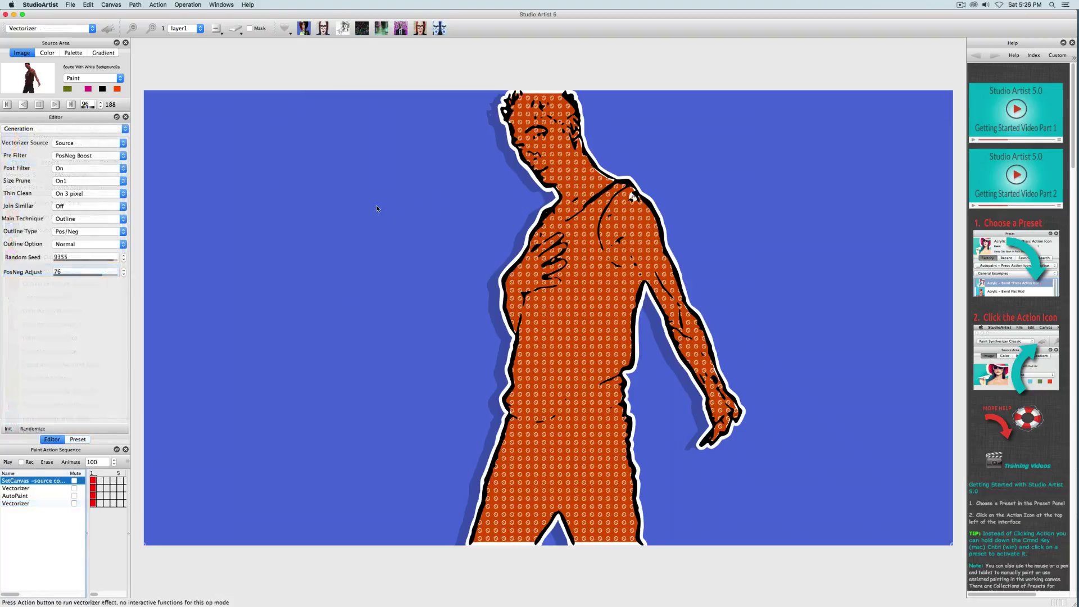
Record a Multiple Keys Content Context step using Countdown2 (Converted).mov as the content movie.
left_click(155, 5)
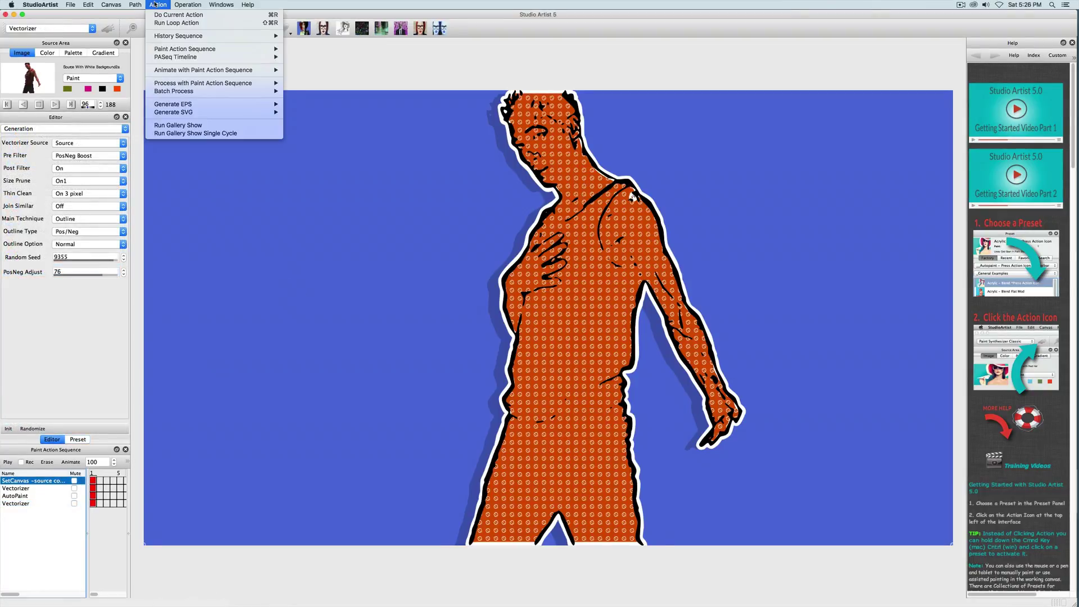
mouse_move(168, 58)
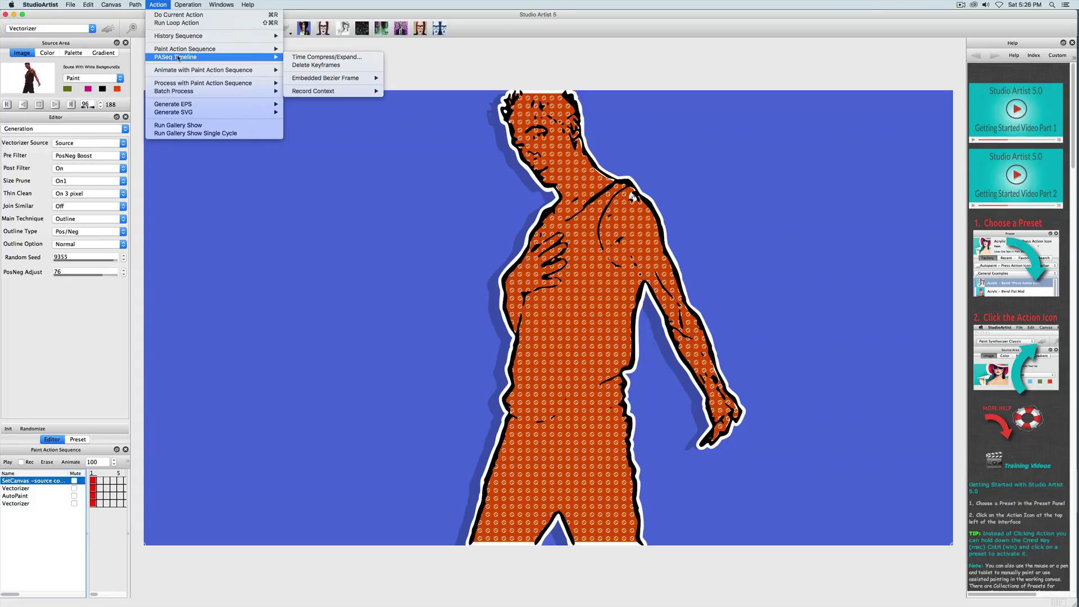
mouse_move(308, 96)
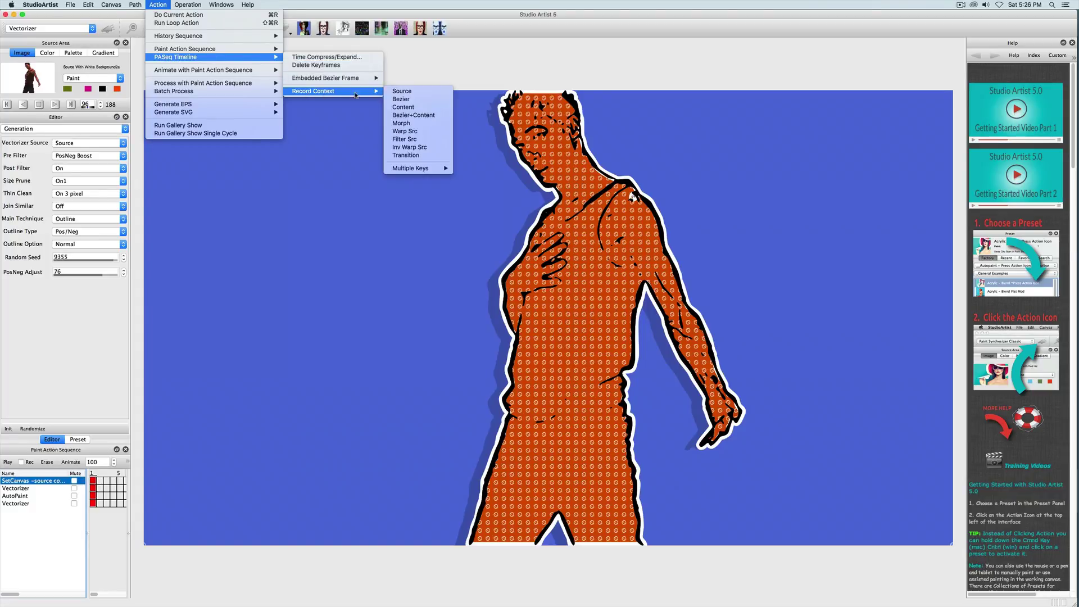
mouse_move(416, 168)
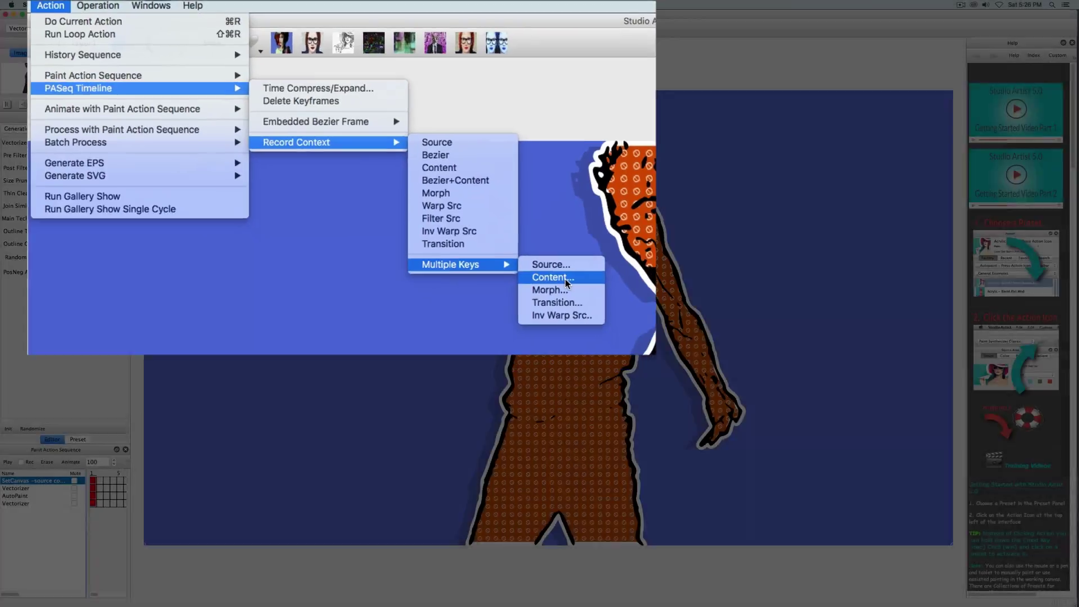
left_click(605, 312)
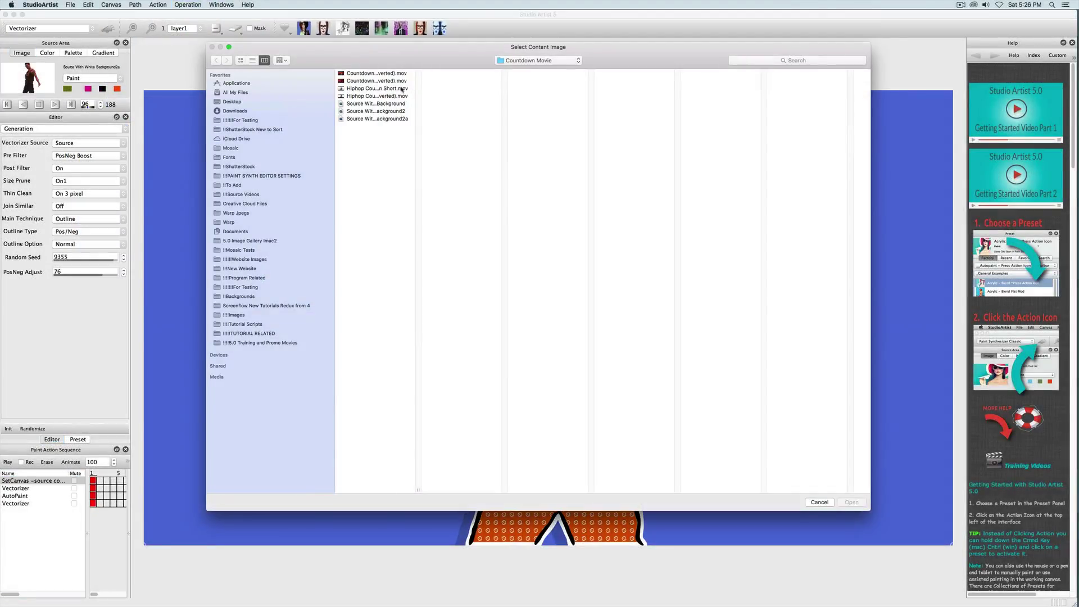
left_click(376, 81)
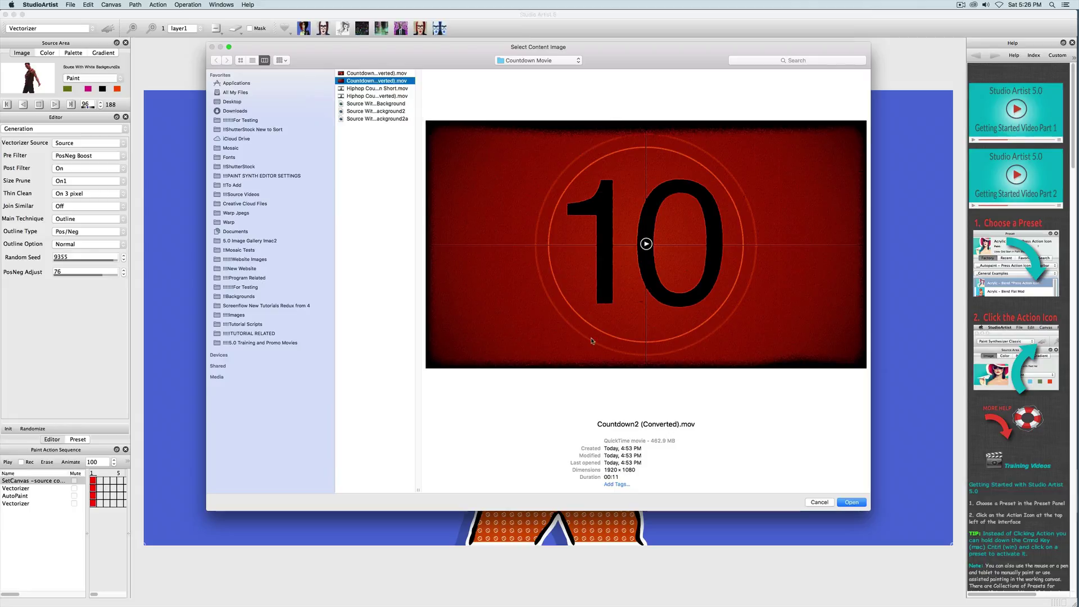
left_click(855, 506)
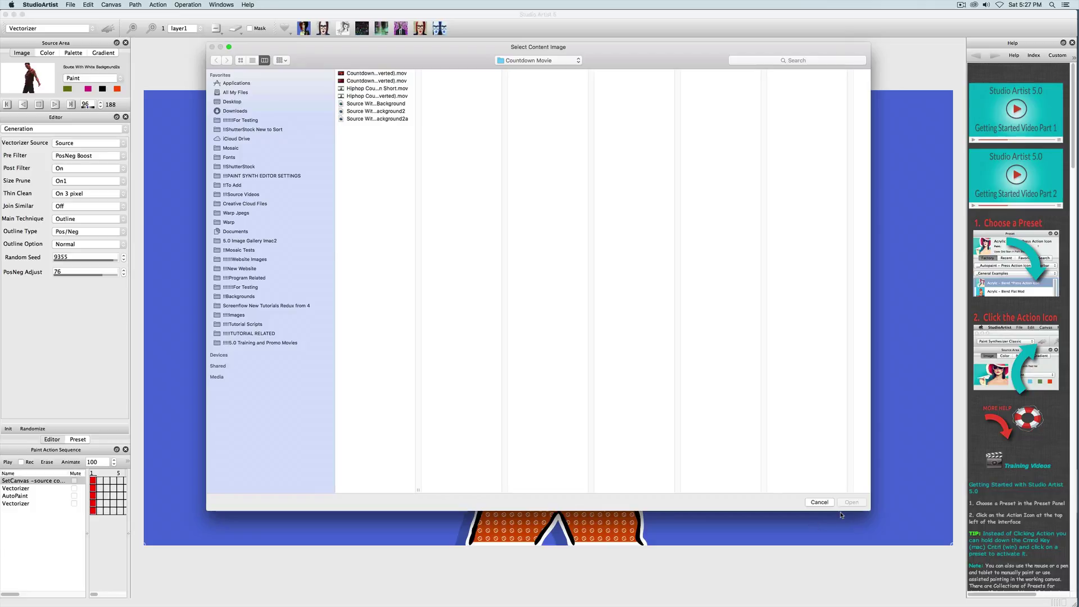
left_click(824, 502)
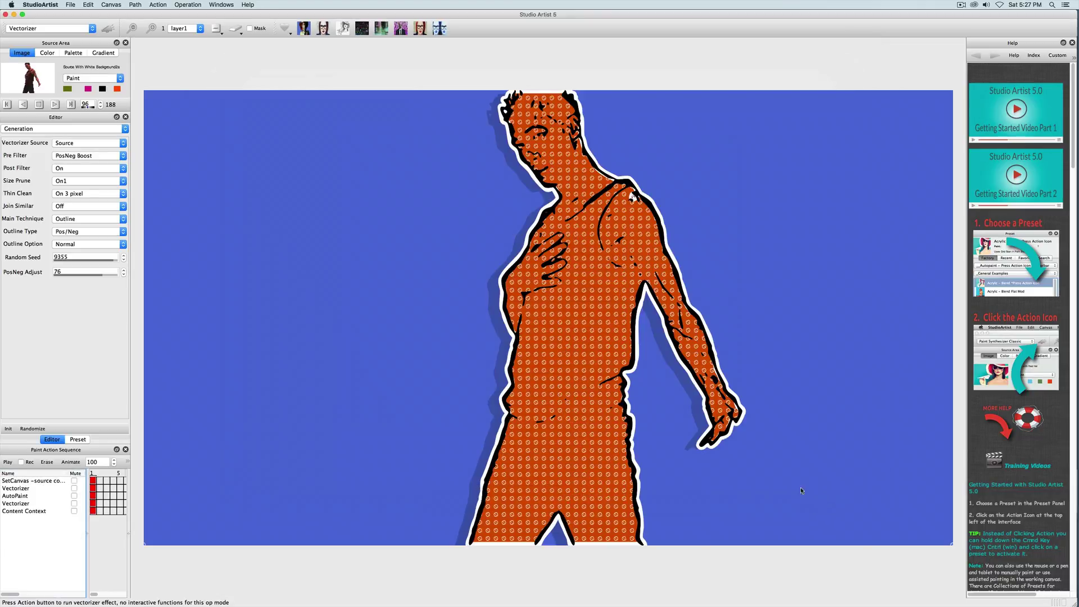
Move the Content Context step to the top of the sequence and mute SetCanvas.
left_click(26, 513)
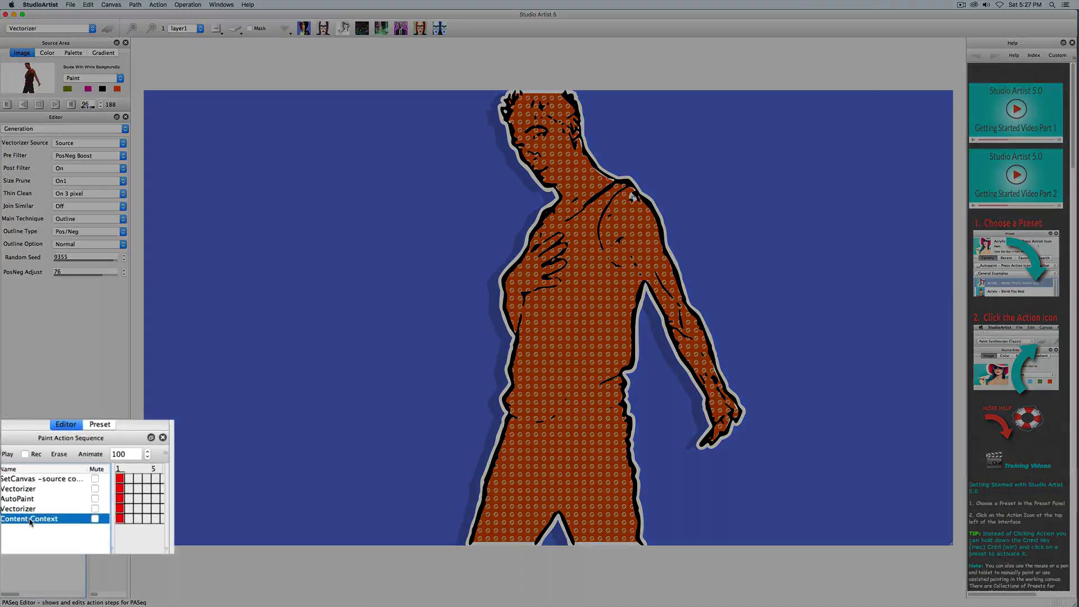
left_click_drag(39, 526, 43, 478)
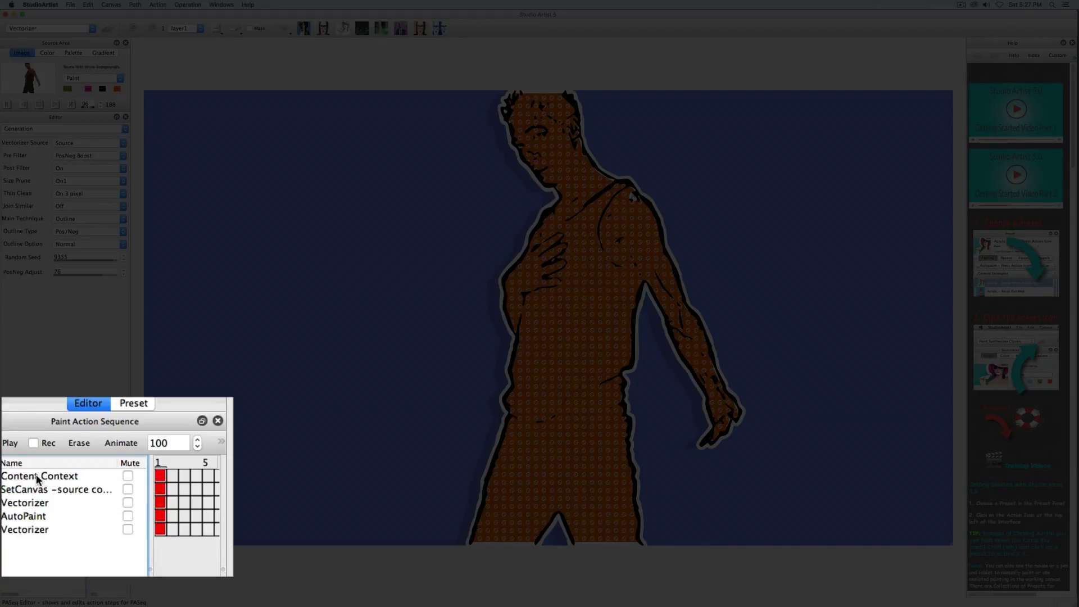
left_click(129, 492)
left_click(128, 490)
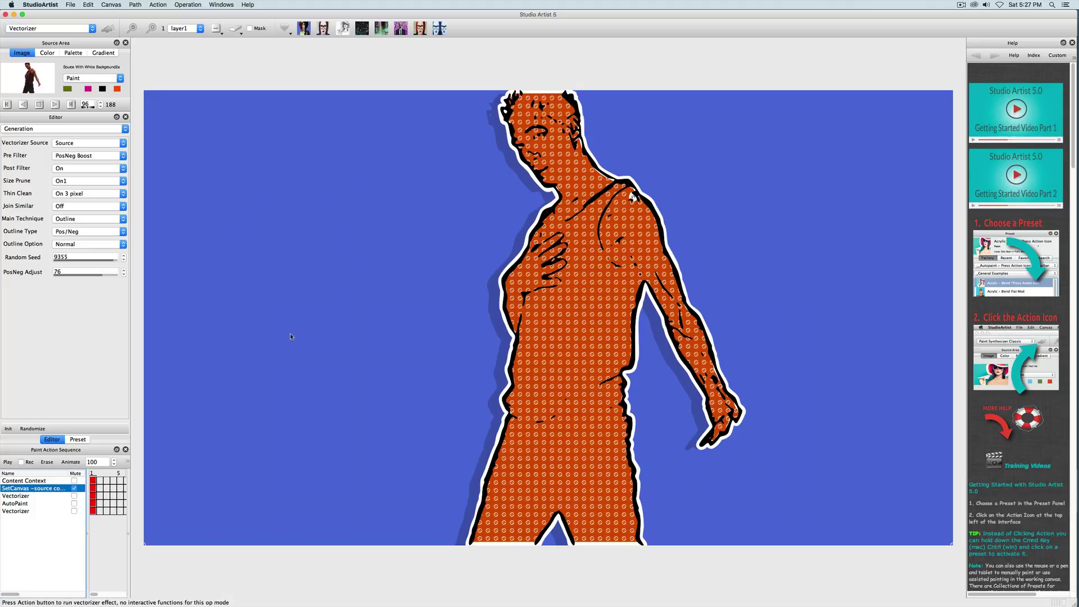
Play the sequence to preview the orange cutout dancer over the red countdown.
left_click(6, 462)
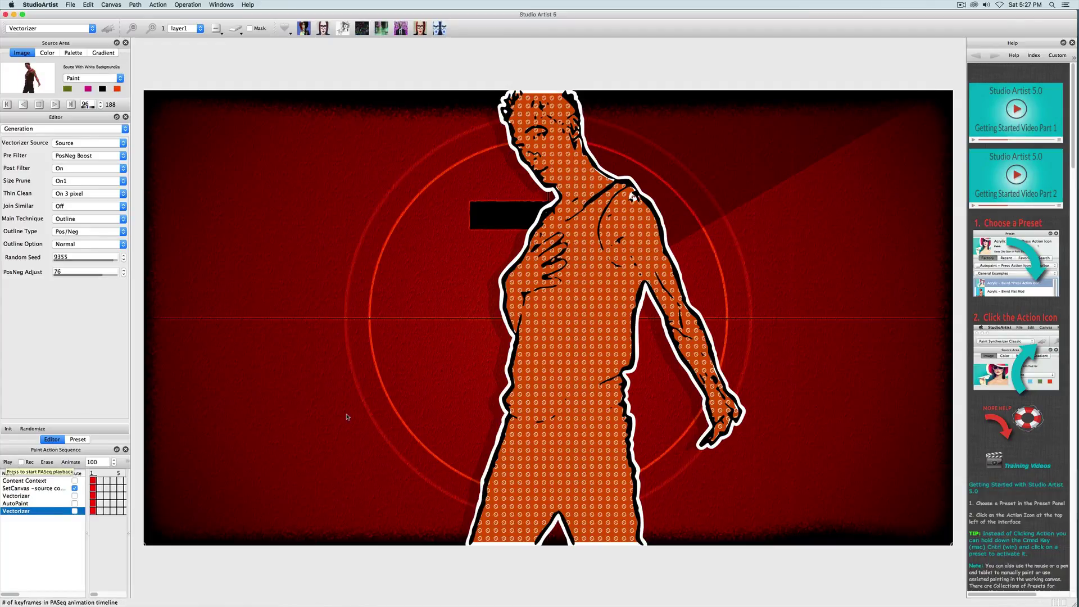
left_click(157, 4)
mouse_move(174, 85)
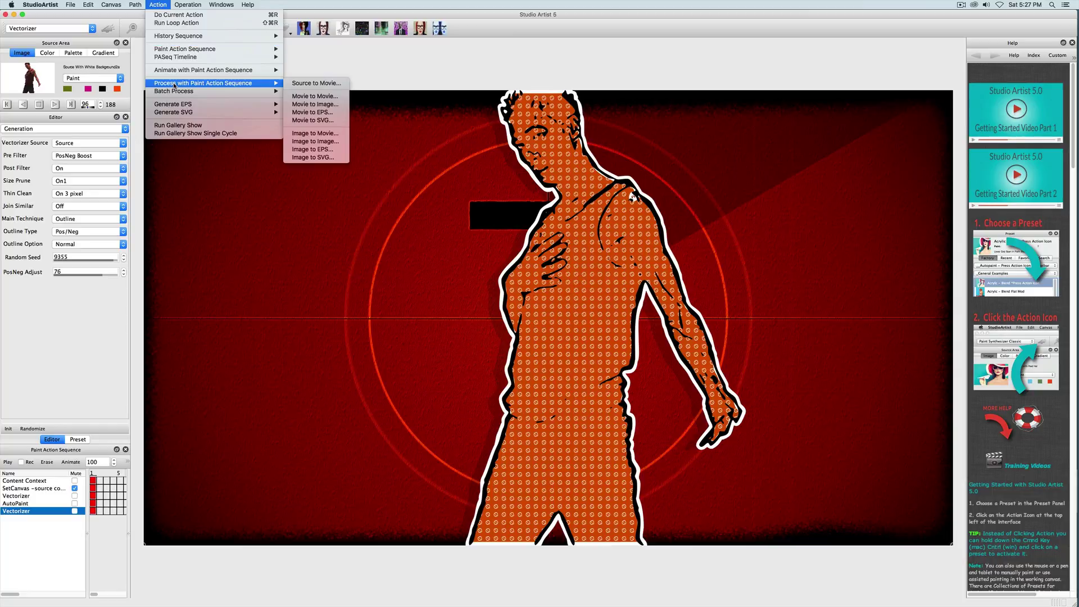
Process the source to a new movie, naming the output file starting with 'Countdown'.
left_click(314, 83)
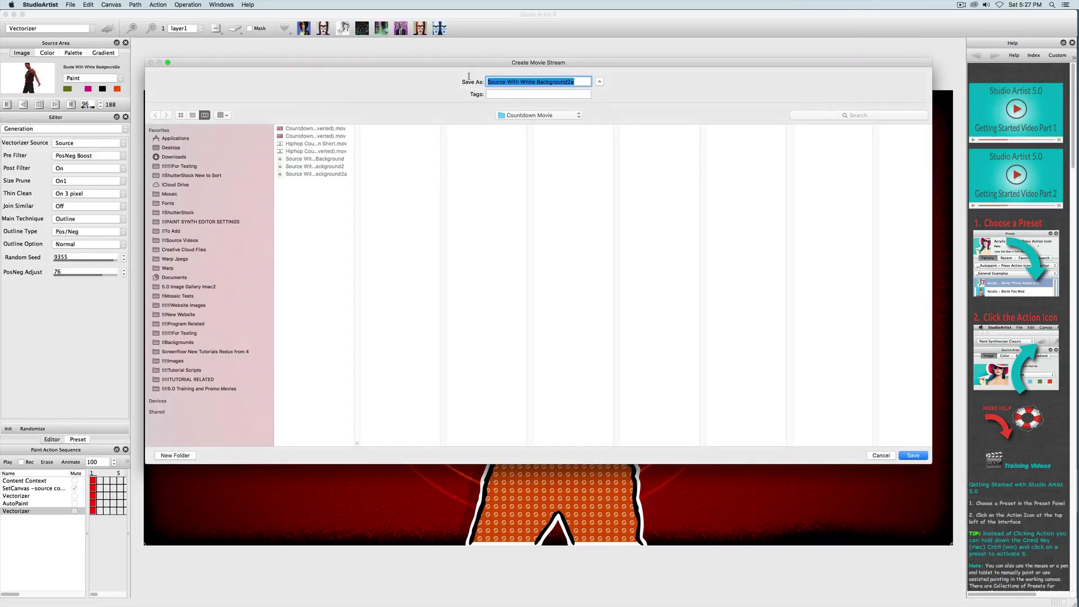
type("Countdown")
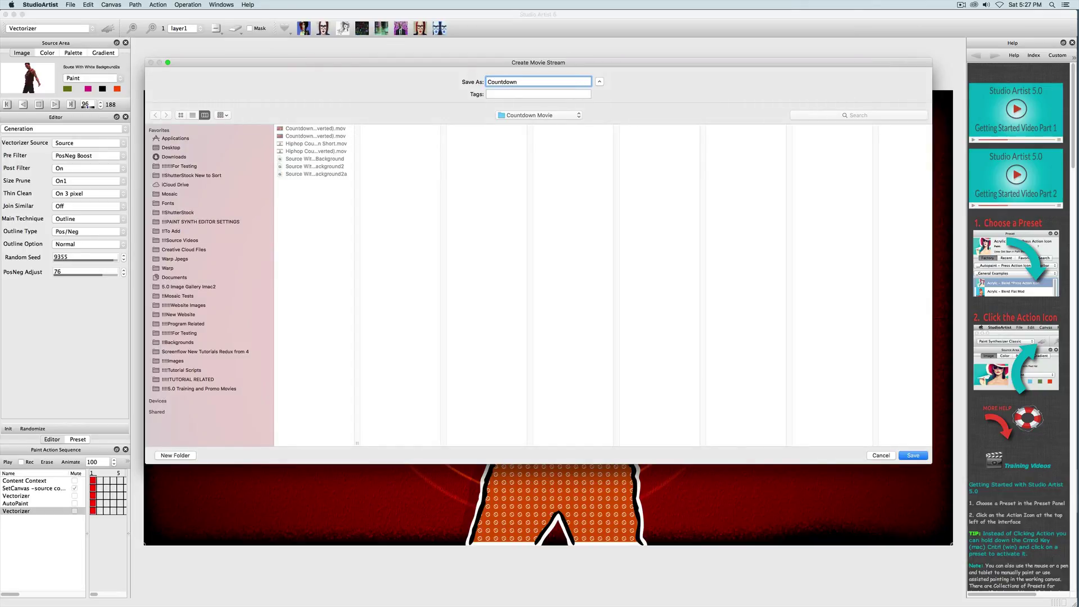
type(" Fibna")
key("BackSpace")
key("BackSpace")
key("BackSpace")
Save the new movie file so all 188 frames start rendering.
key("Return")
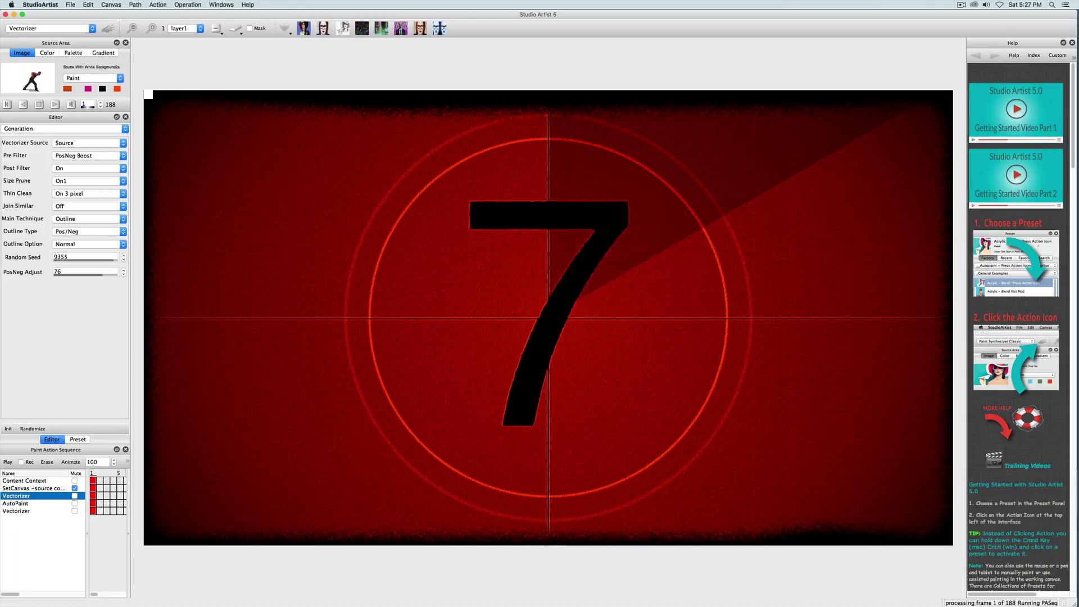